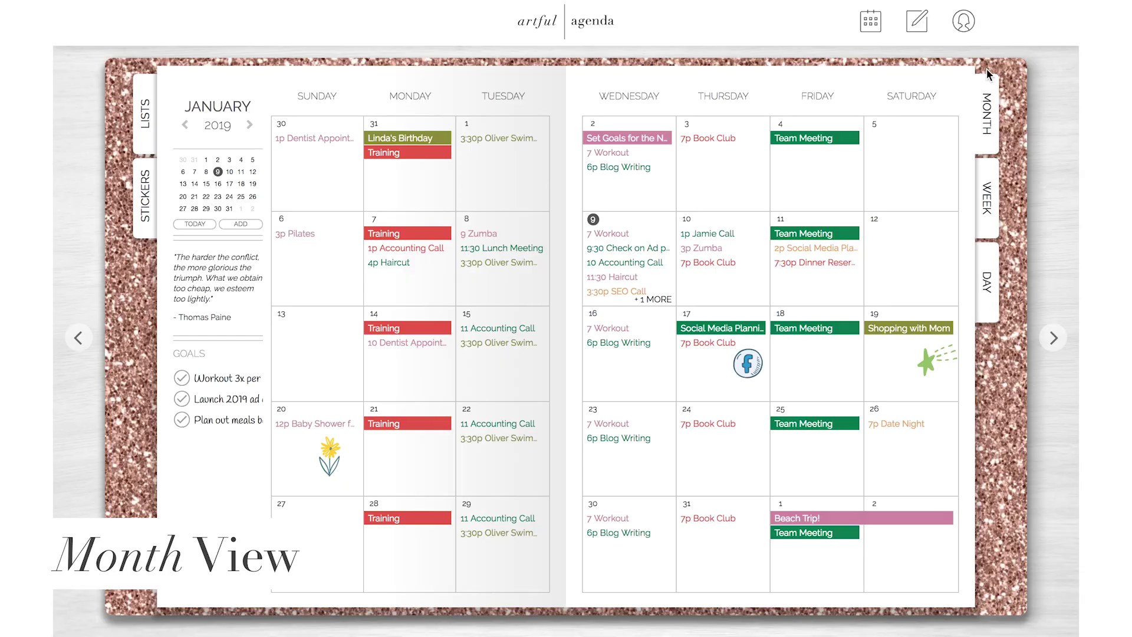
# Swap the rose glitter cover for the dark confetti-dot cover, set it as default, and return to the January view.
pyautogui.click(918, 27)
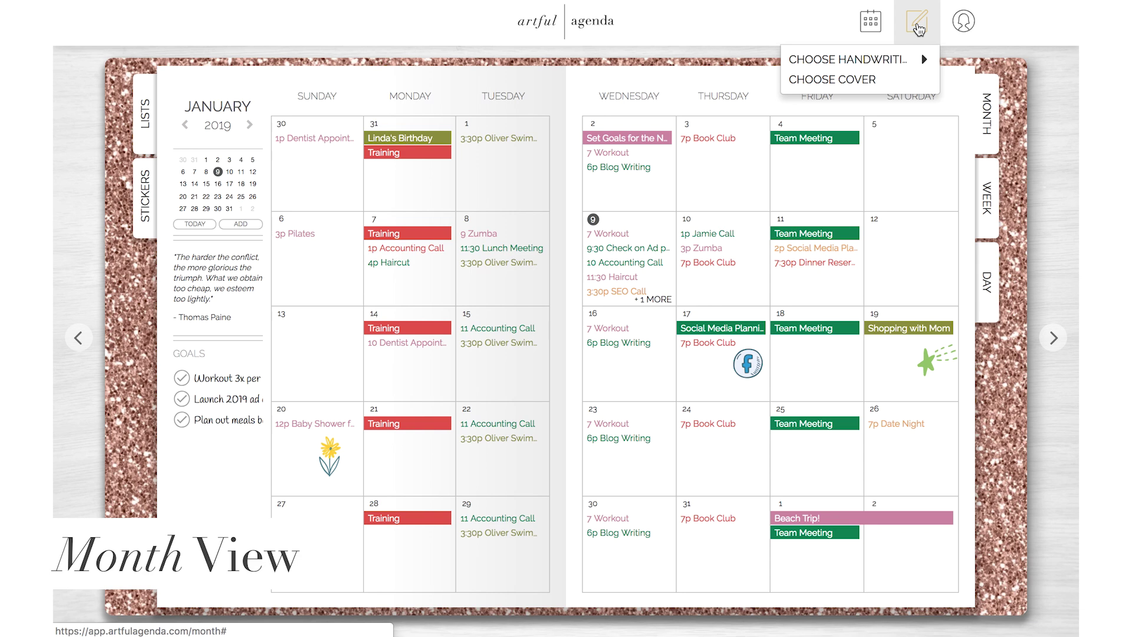
pyautogui.click(914, 82)
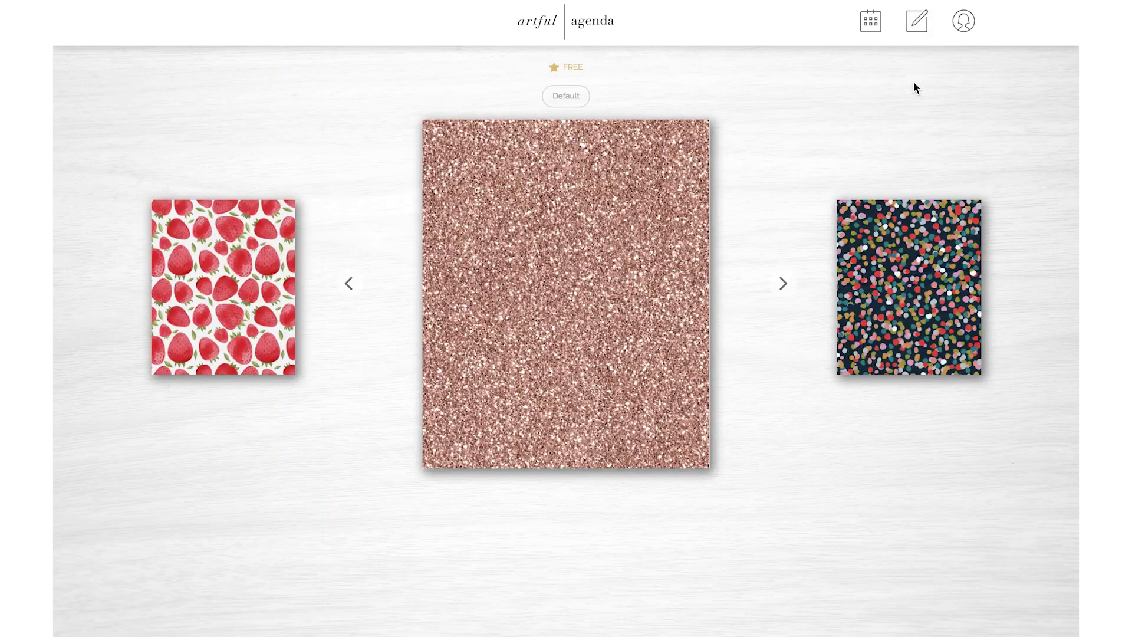
pyautogui.click(351, 291)
pyautogui.click(783, 286)
pyautogui.click(784, 287)
pyautogui.click(600, 93)
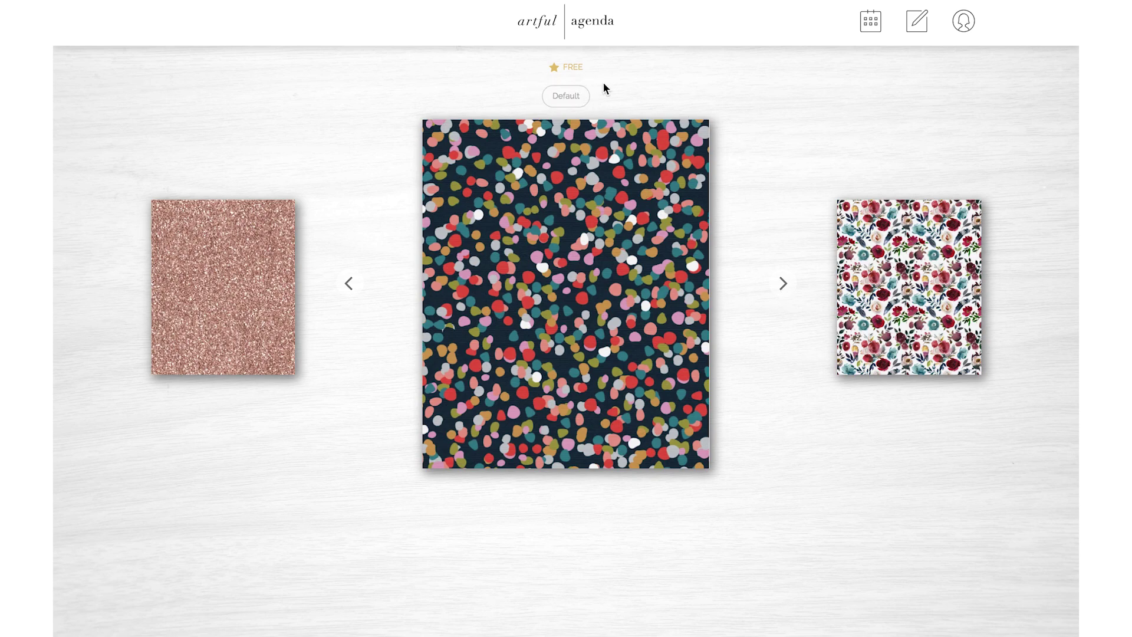
pyautogui.click(608, 27)
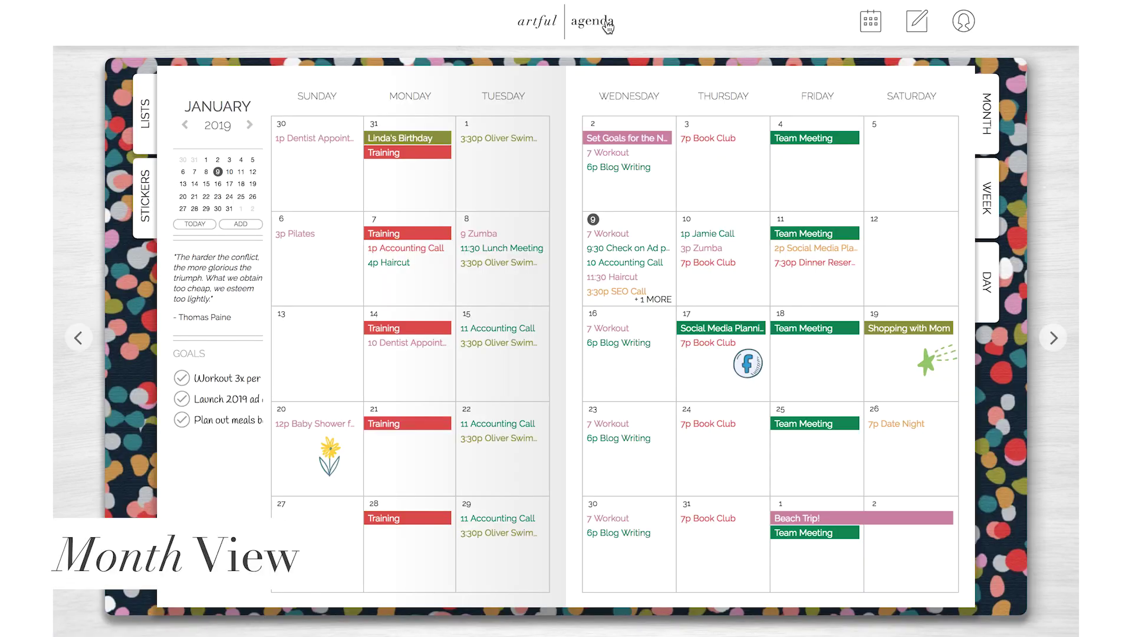
# Switch the planner's handwriting font from Handlee to Shadows Into Light.
pyautogui.click(927, 31)
pyautogui.moveTo(926, 61)
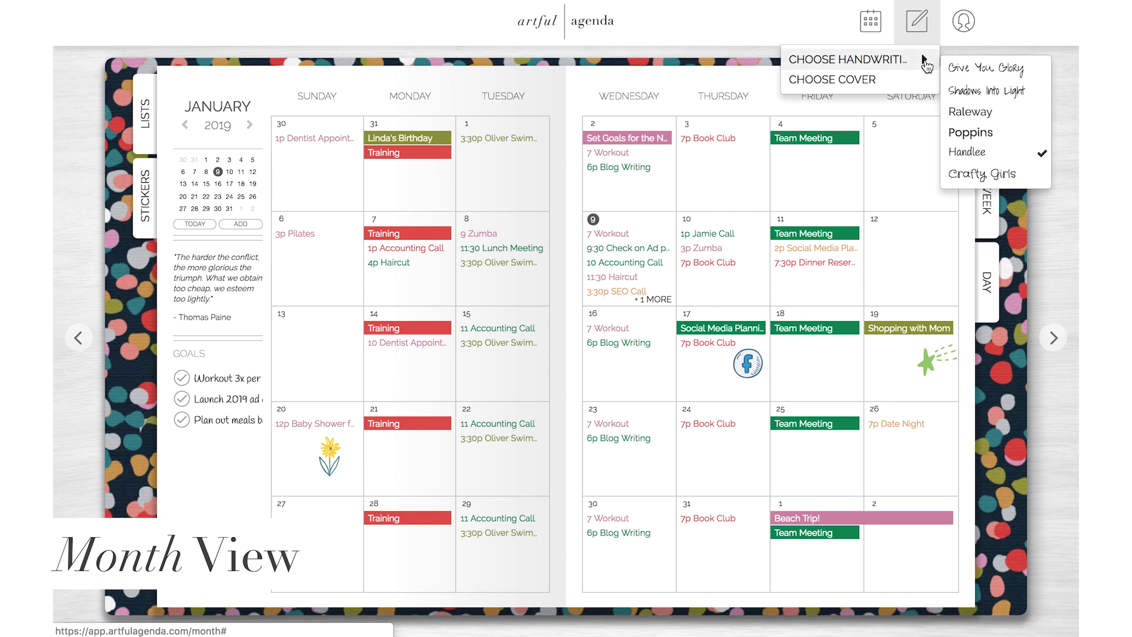
pyautogui.click(981, 91)
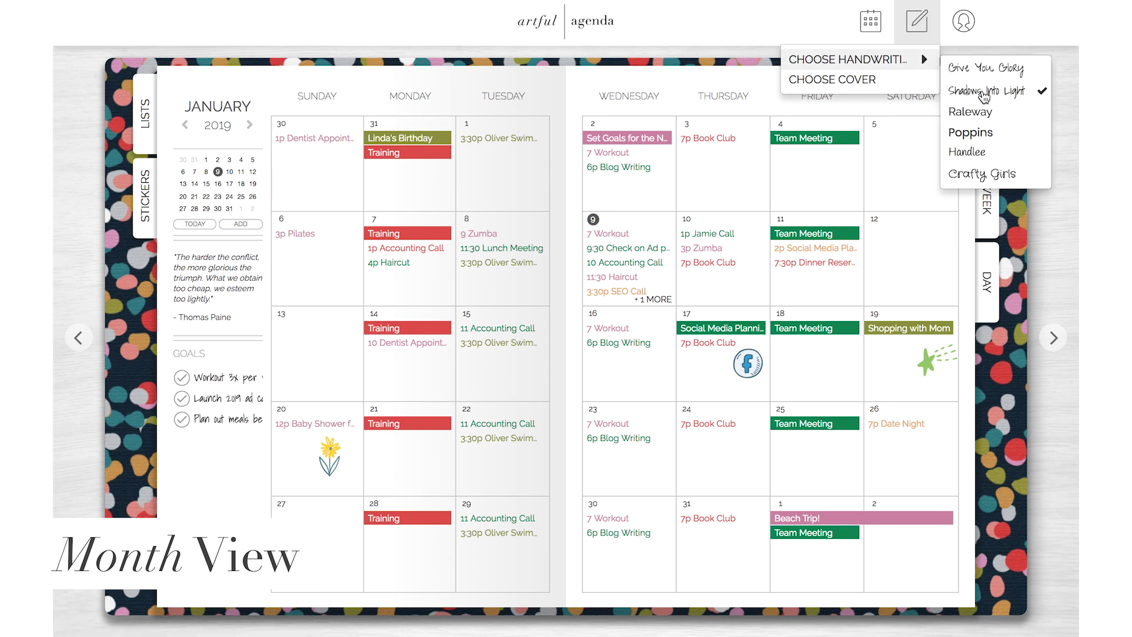
pyautogui.click(916, 24)
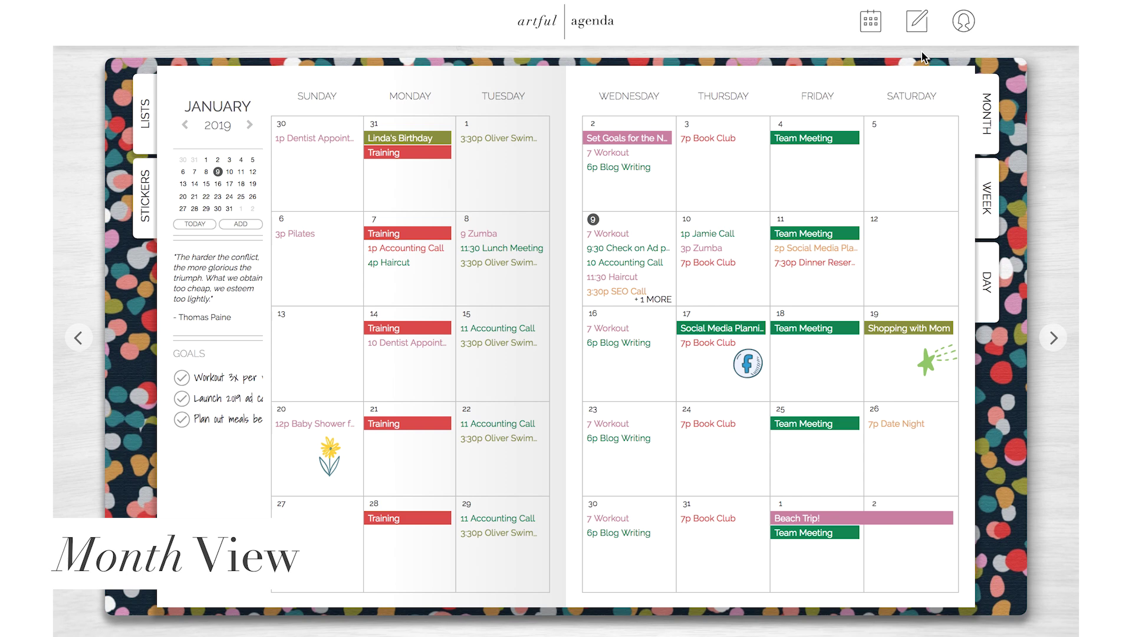
# Colour Work Calendar events blue and uncheck Outlook Calendar to hide its events.
pyautogui.click(877, 25)
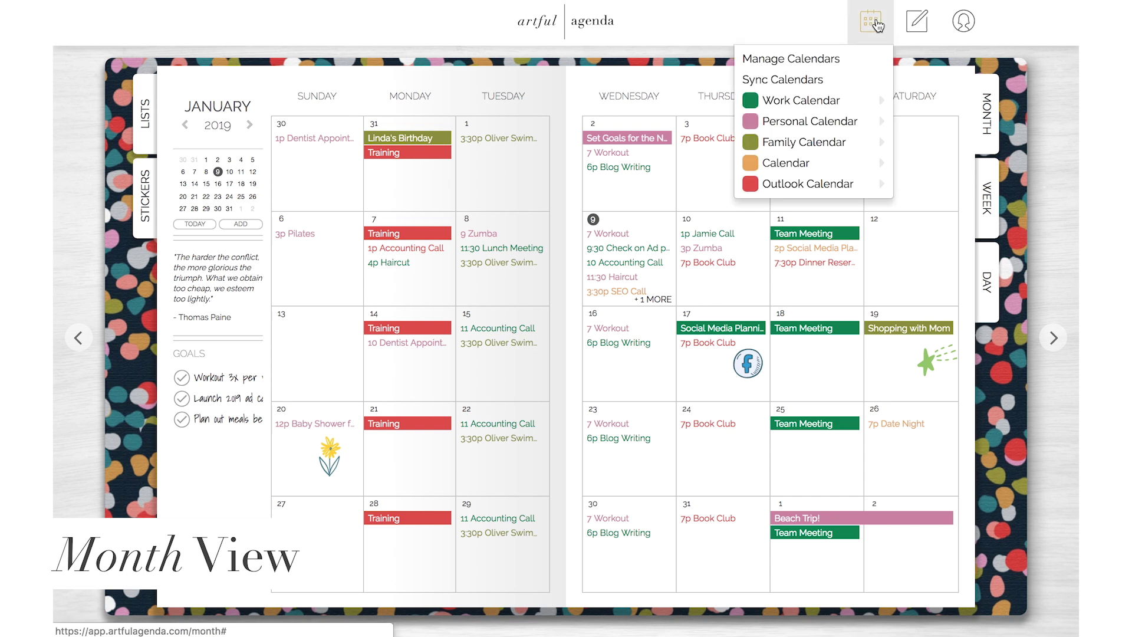
pyautogui.click(882, 102)
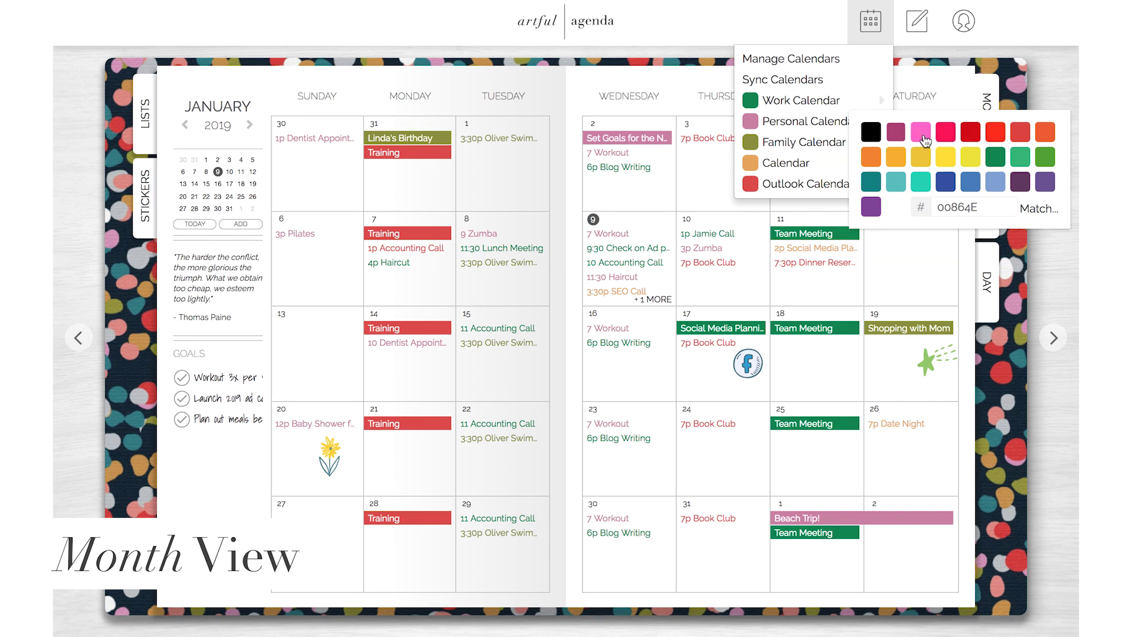
pyautogui.click(972, 183)
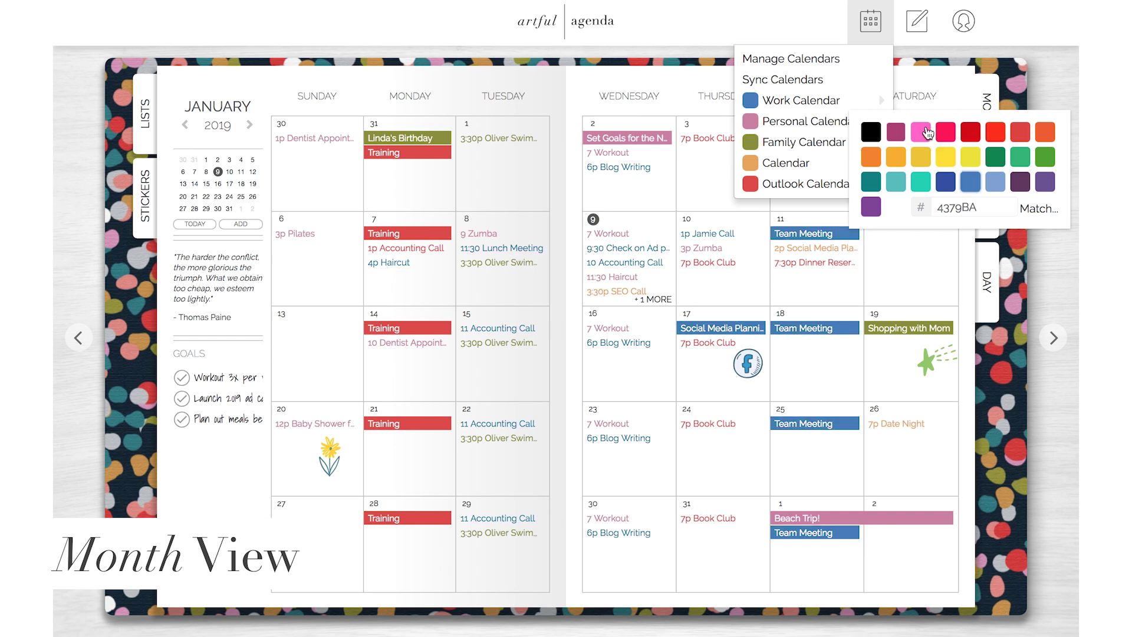
pyautogui.click(882, 102)
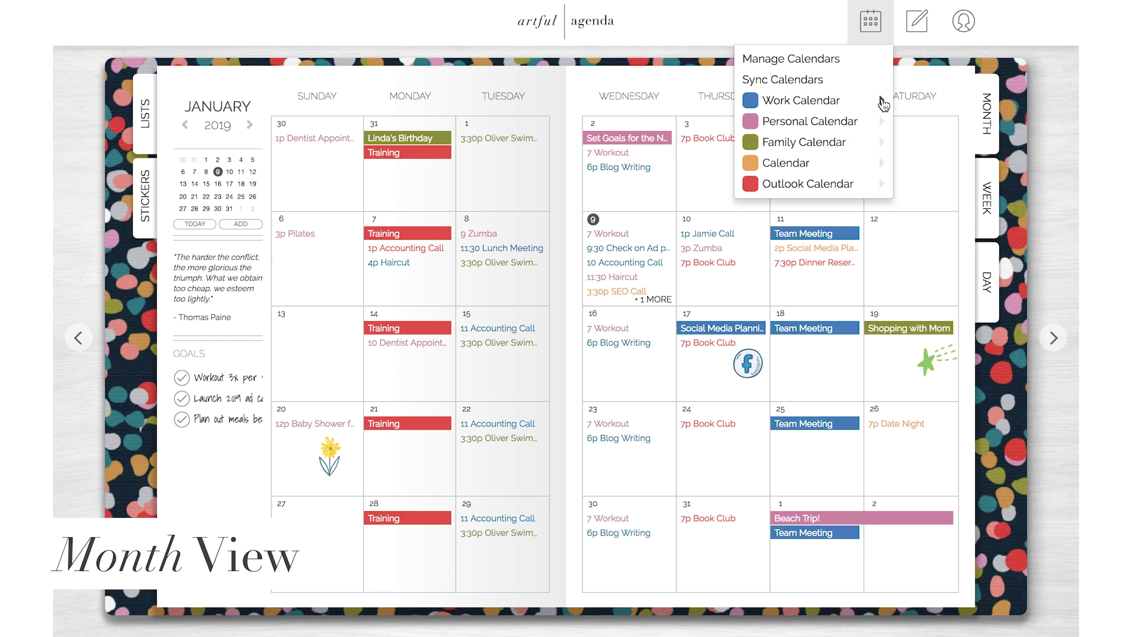
pyautogui.click(750, 185)
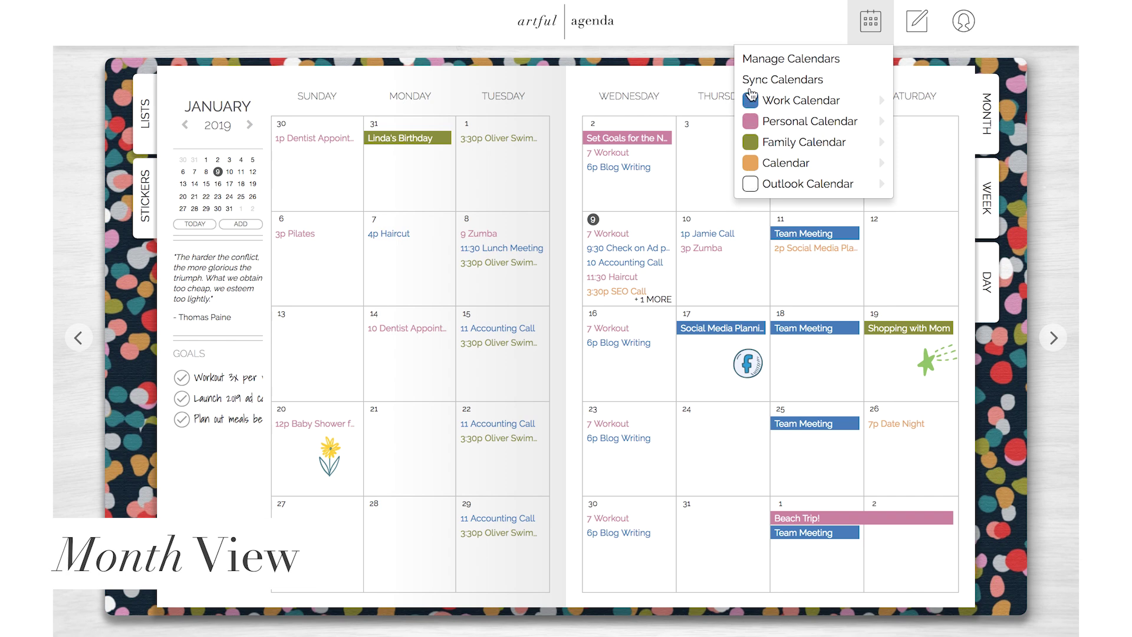
pyautogui.click(750, 59)
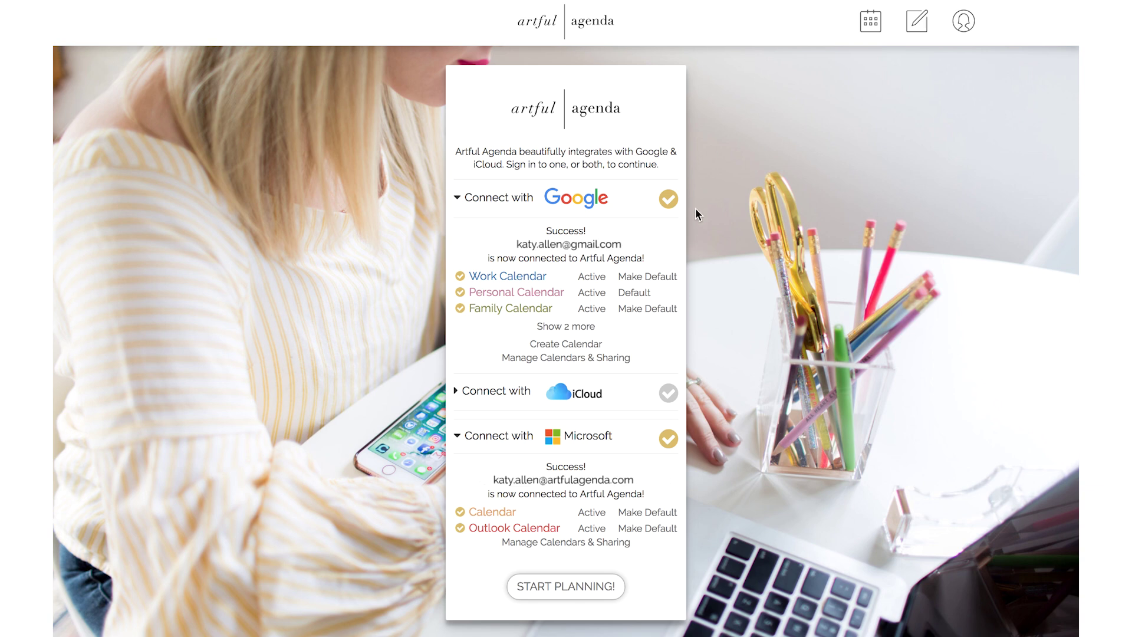
# Make Work Calendar the default calendar and go back to the January 2019 month planner.
pyautogui.click(664, 280)
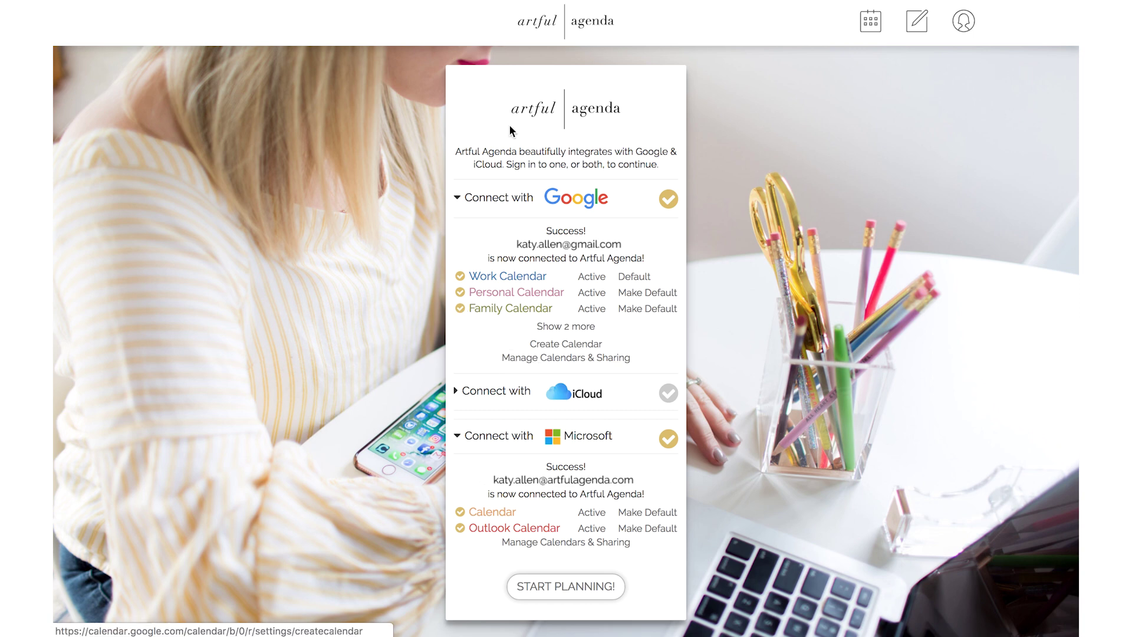
pyautogui.click(548, 30)
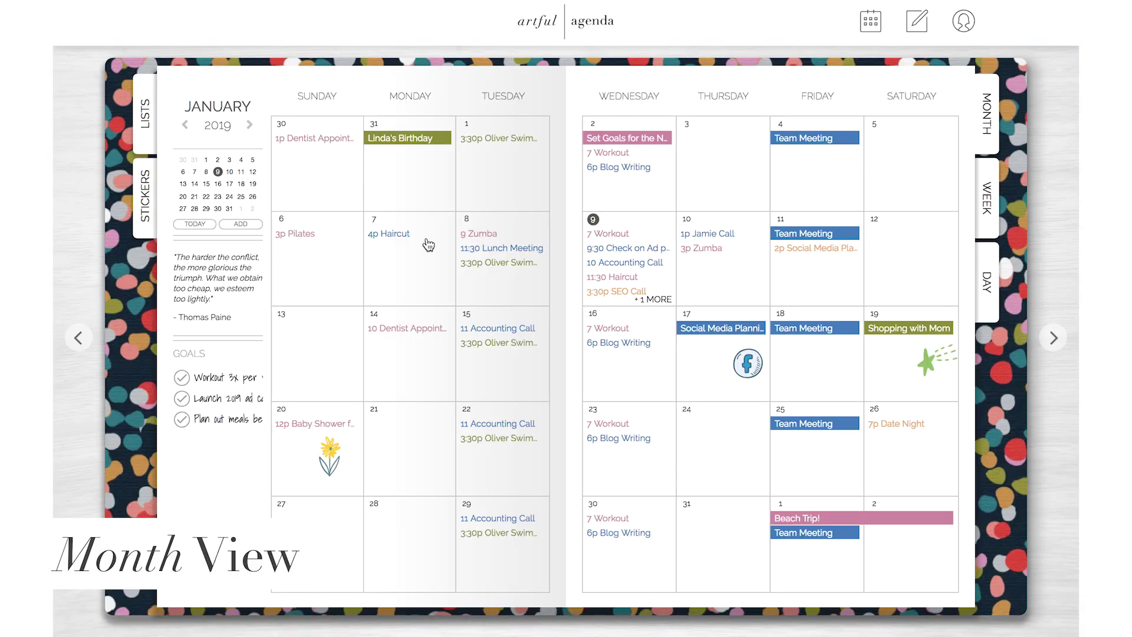
# Create a lunch event on January 13 at Local Taco on the Personal Calendar.
pyautogui.click(331, 339)
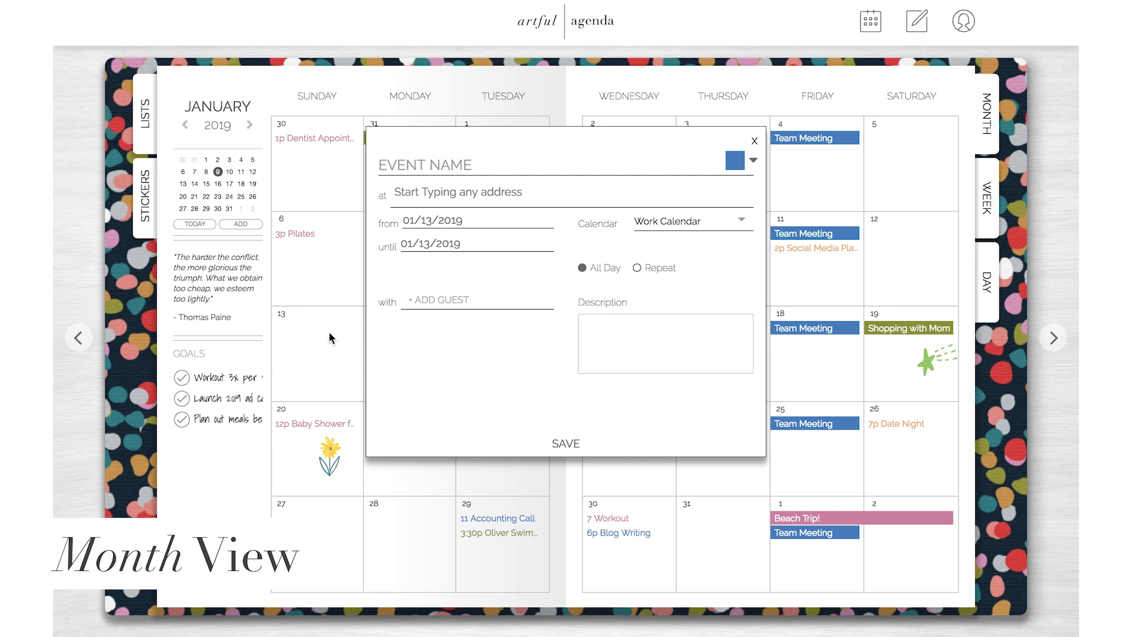
pyautogui.write('Lunch with Rachel')
pyautogui.click(421, 192)
pyautogui.write('local')
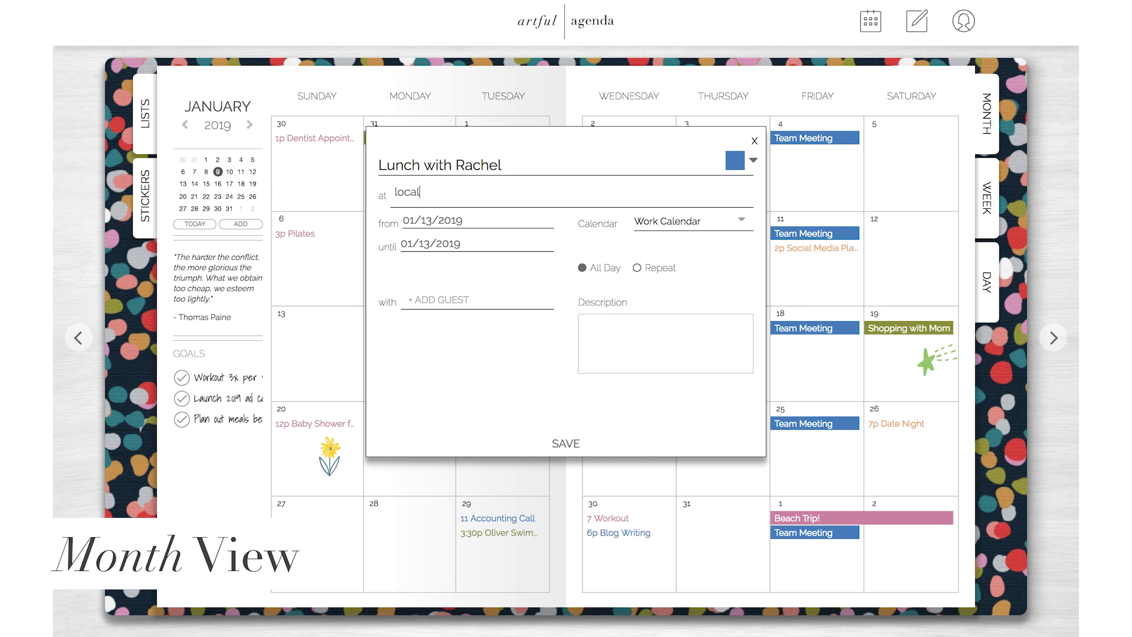
pyautogui.click(437, 220)
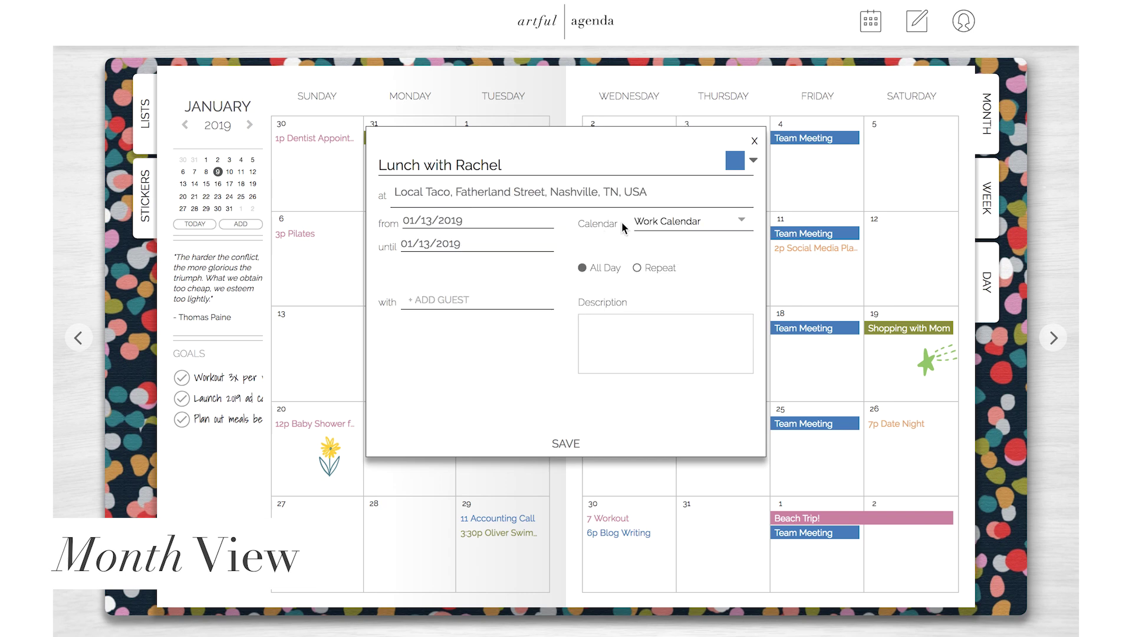
pyautogui.click(667, 220)
pyautogui.click(702, 268)
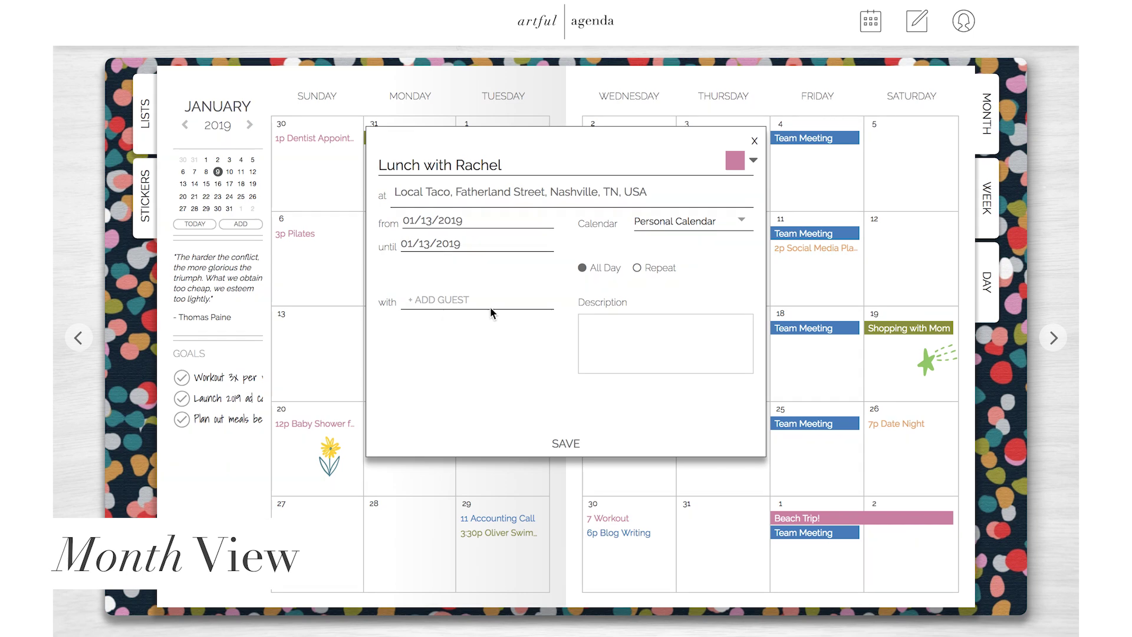
# Change the lunch from all-day to a 12:30 PM start and move it to January 14.
pyautogui.click(582, 268)
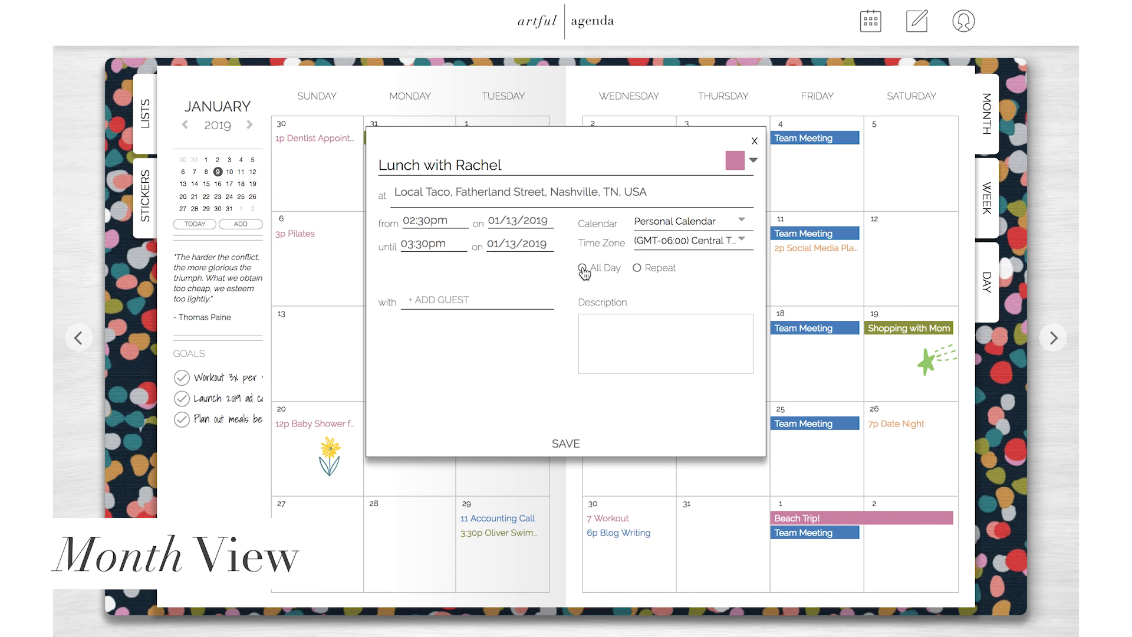
pyautogui.click(428, 220)
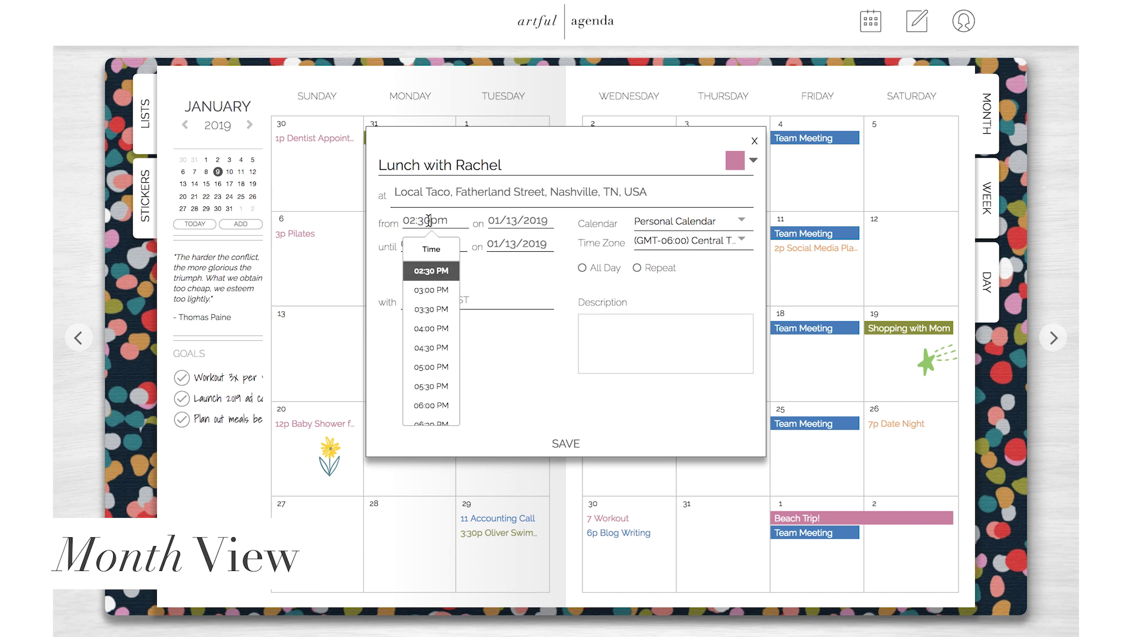
pyautogui.click(431, 270)
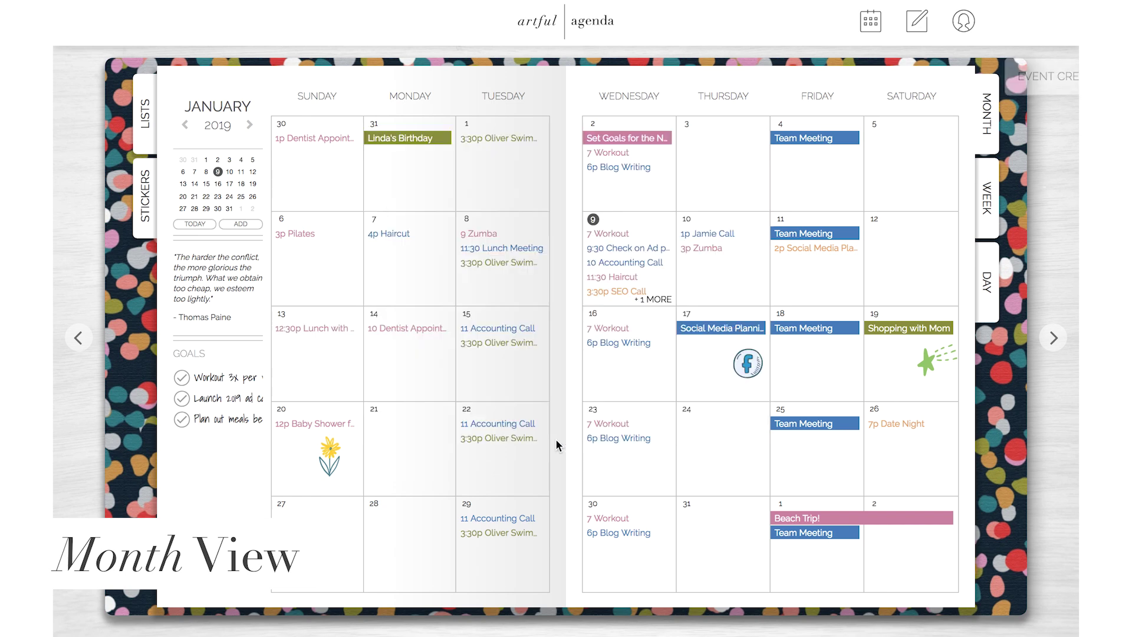
pyautogui.moveTo(321, 334); pyautogui.dragTo(391, 336)
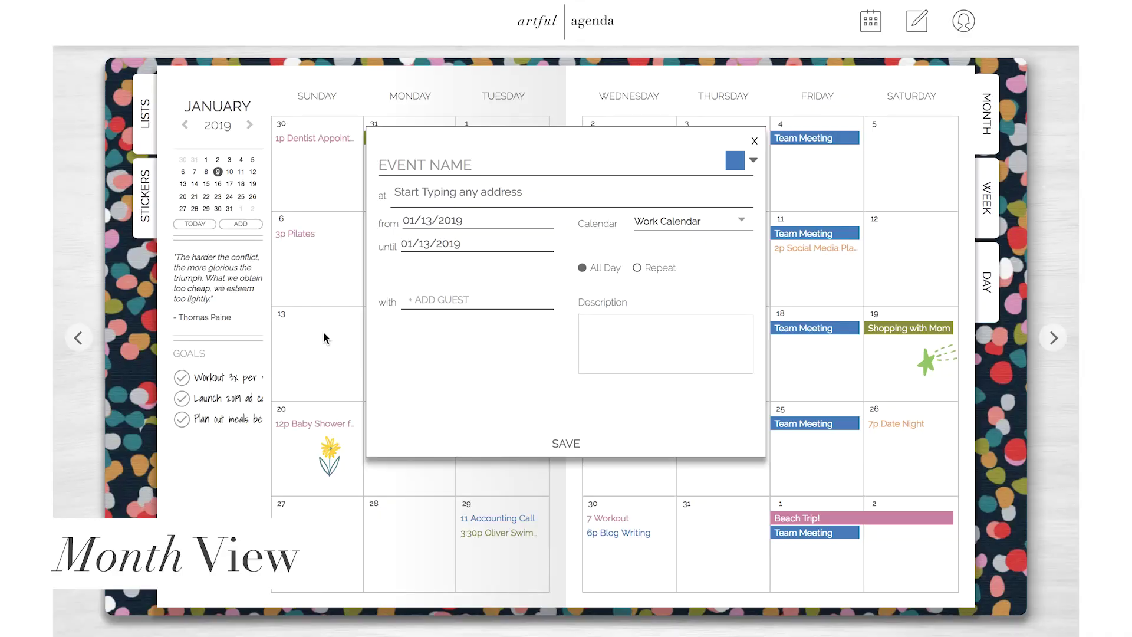
# Name the event Gymnastics on Family Calendar at Gymnastics Center Of Chattanooga.
pyautogui.write('Gymnastics')
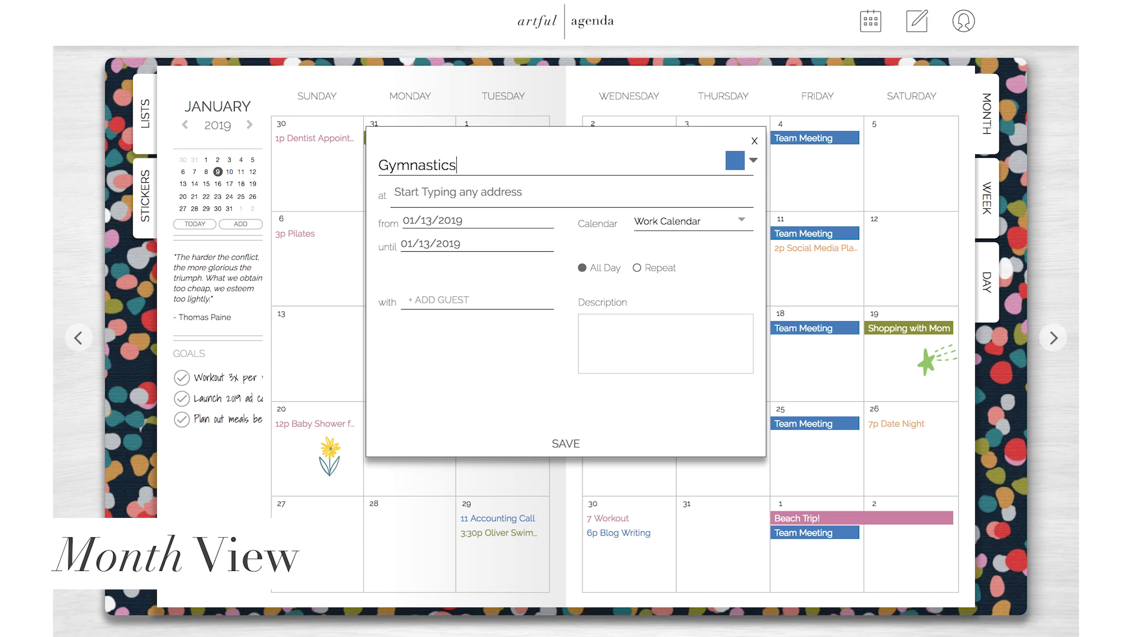
pyautogui.click(731, 227)
pyautogui.click(736, 295)
pyautogui.click(567, 193)
pyautogui.write('gymnastics')
pyautogui.click(566, 218)
# Make Gymnastics repeat weekly, every 1 week, and save it.
pyautogui.click(638, 268)
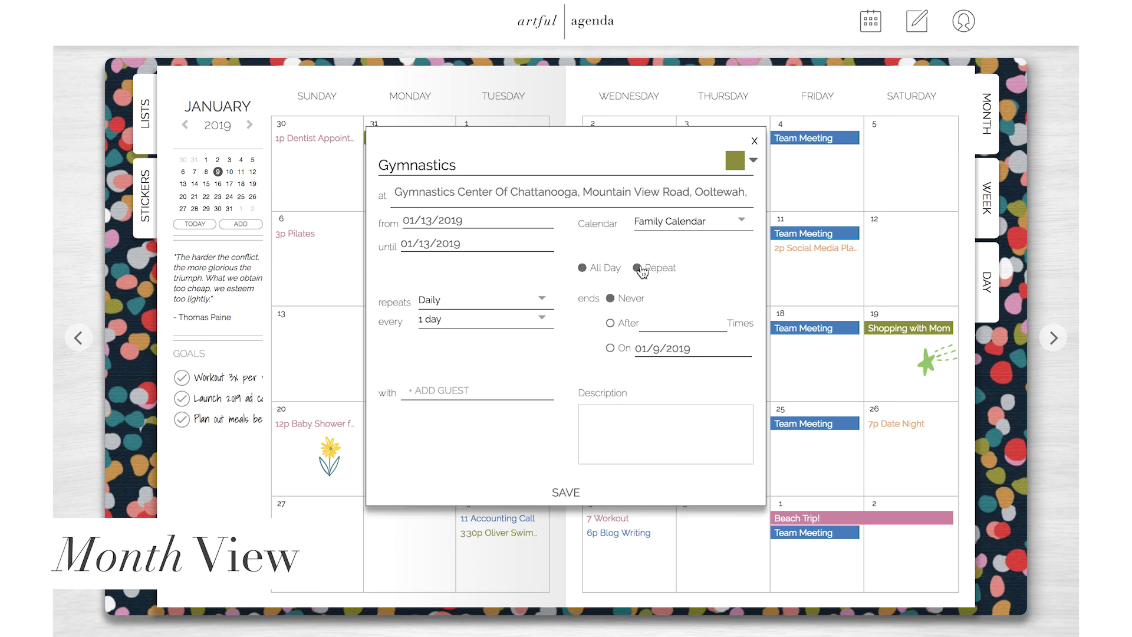
pyautogui.click(542, 299)
pyautogui.click(533, 352)
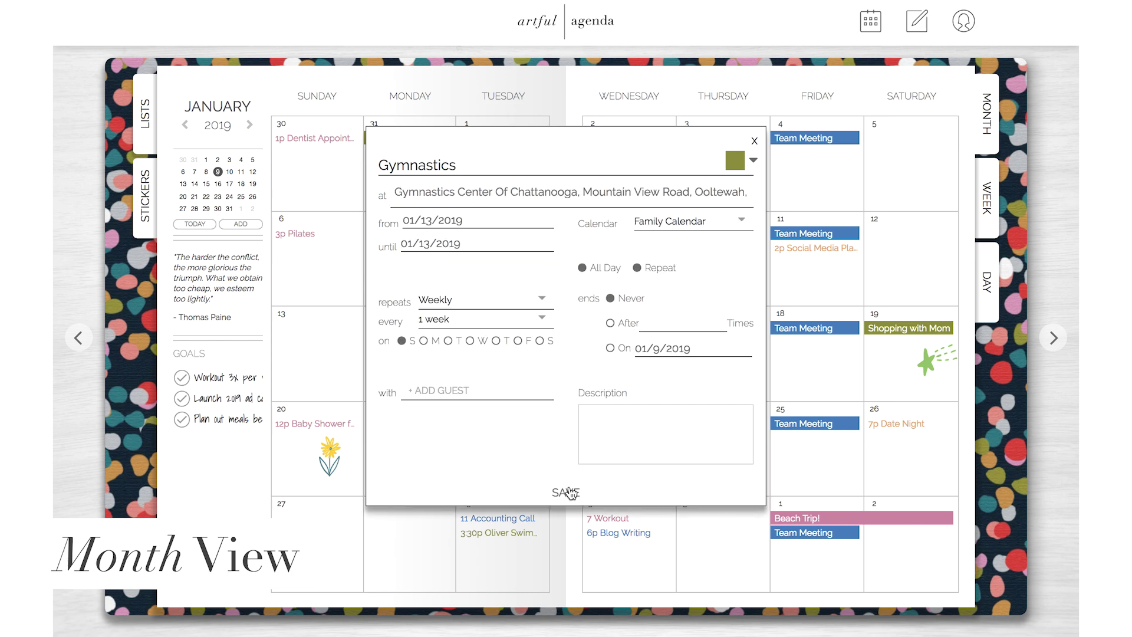
pyautogui.click(568, 492)
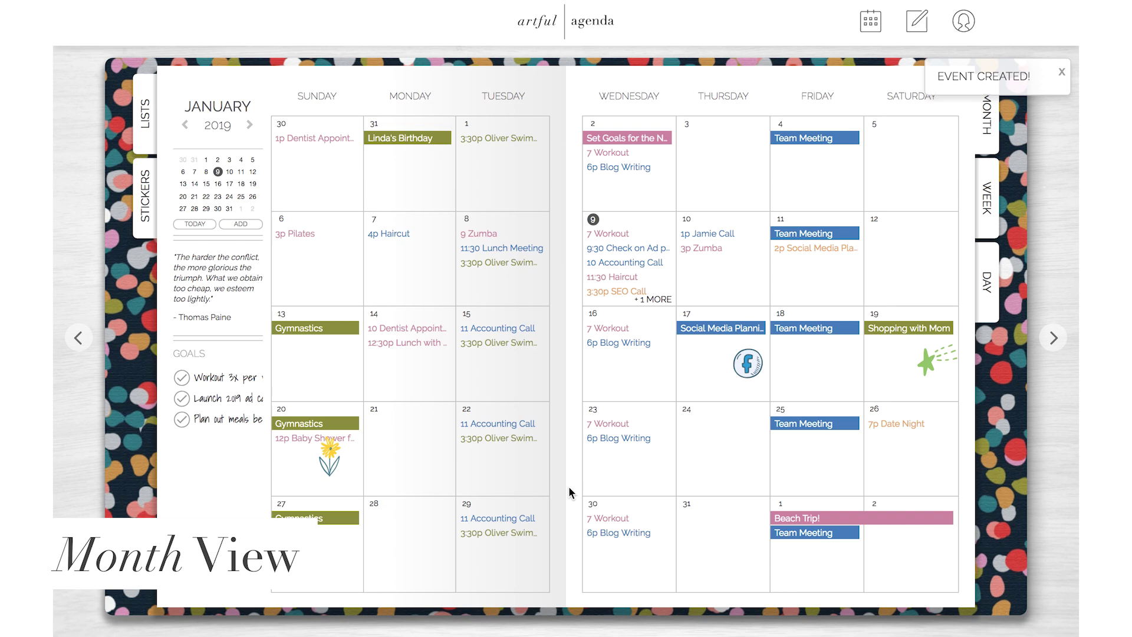
pyautogui.moveTo(203, 436)
pyautogui.click(202, 436)
pyautogui.write('Write 2 blogs')
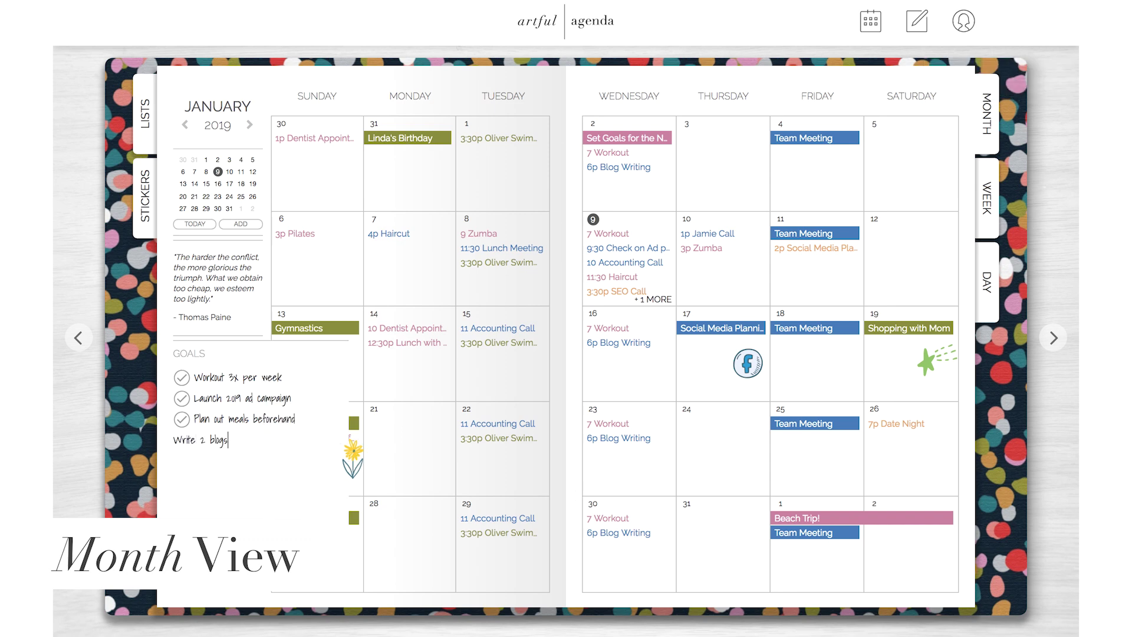
pyautogui.press('Return')
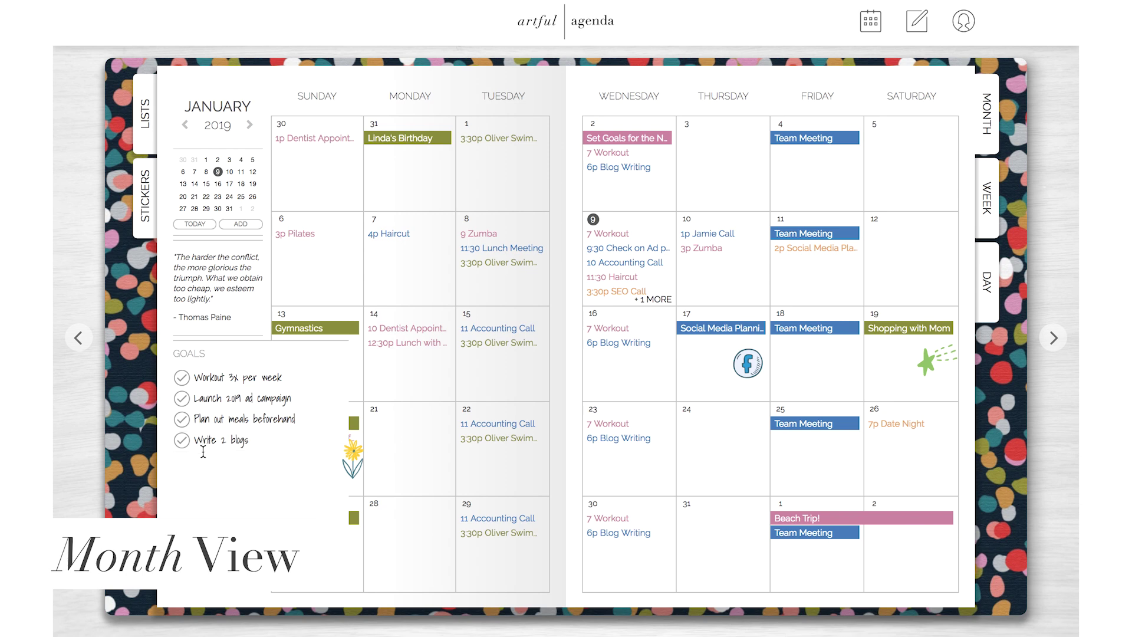
pyautogui.click(182, 441)
pyautogui.click(184, 443)
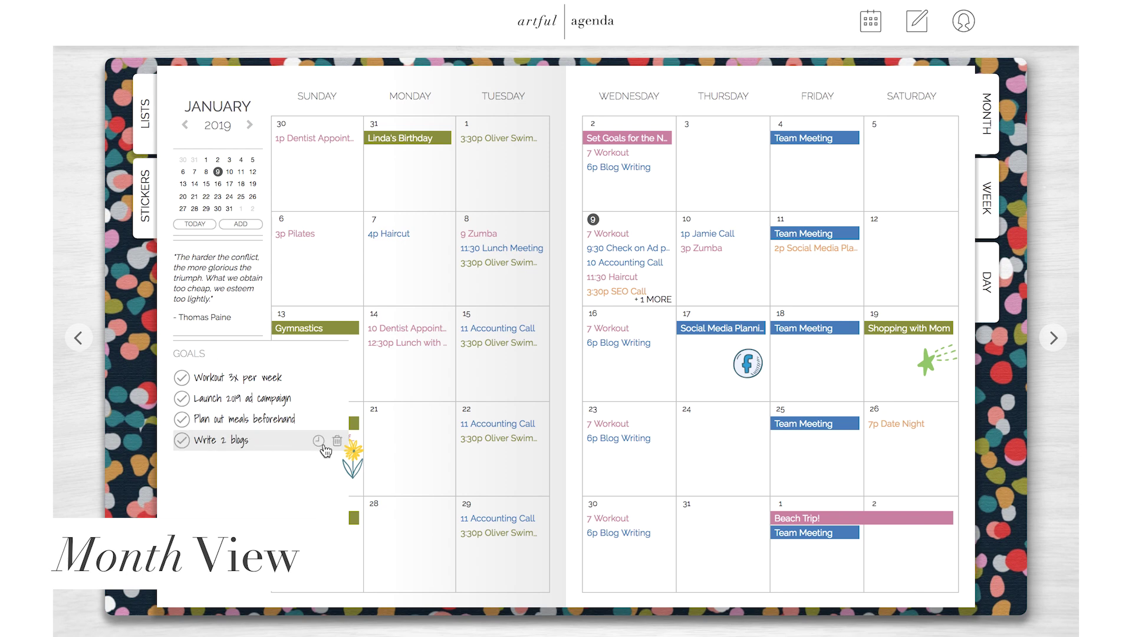
pyautogui.click(337, 441)
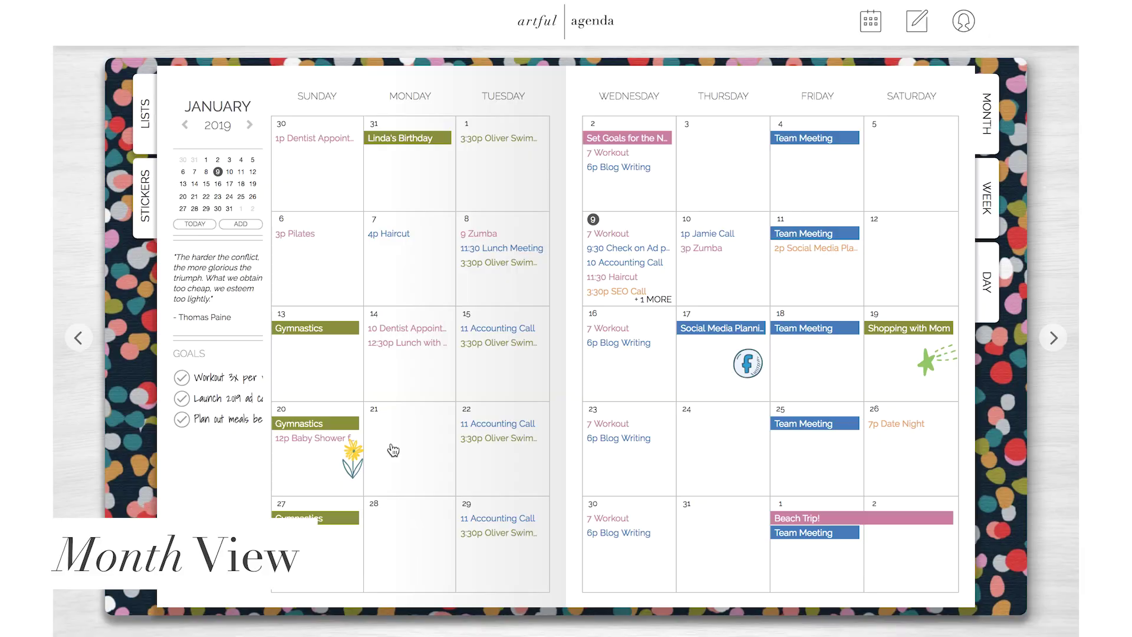
# In the Jan 6–12 week view, move Write blog to Thursday's priorities and enter Tacos! for Wednesday's meal.
pyautogui.click(982, 216)
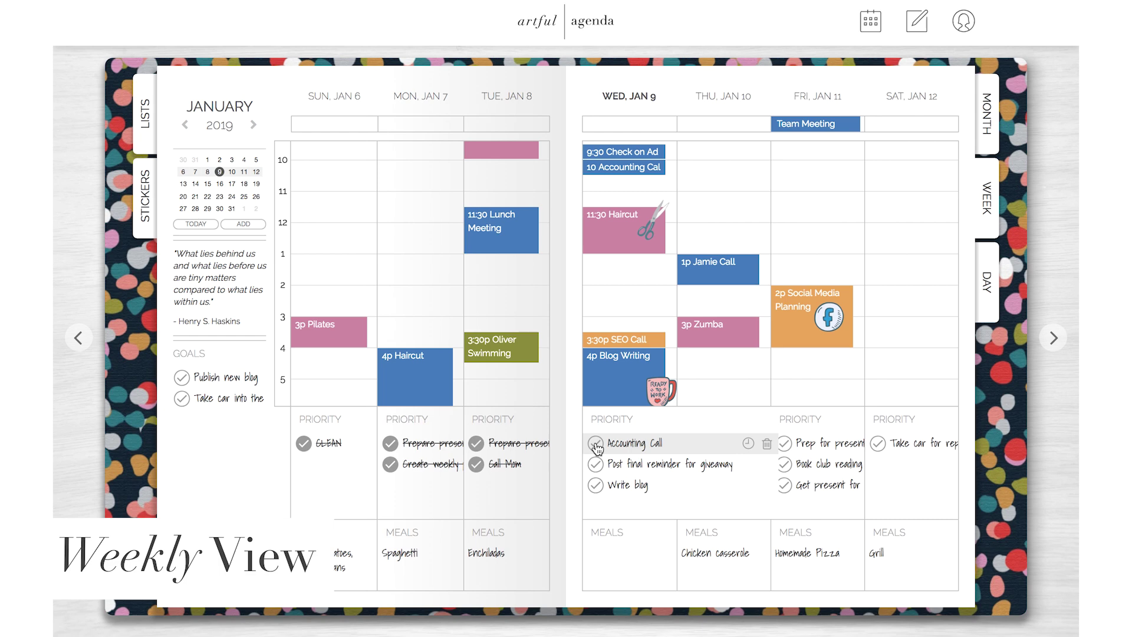
pyautogui.moveTo(596, 488); pyautogui.dragTo(701, 467)
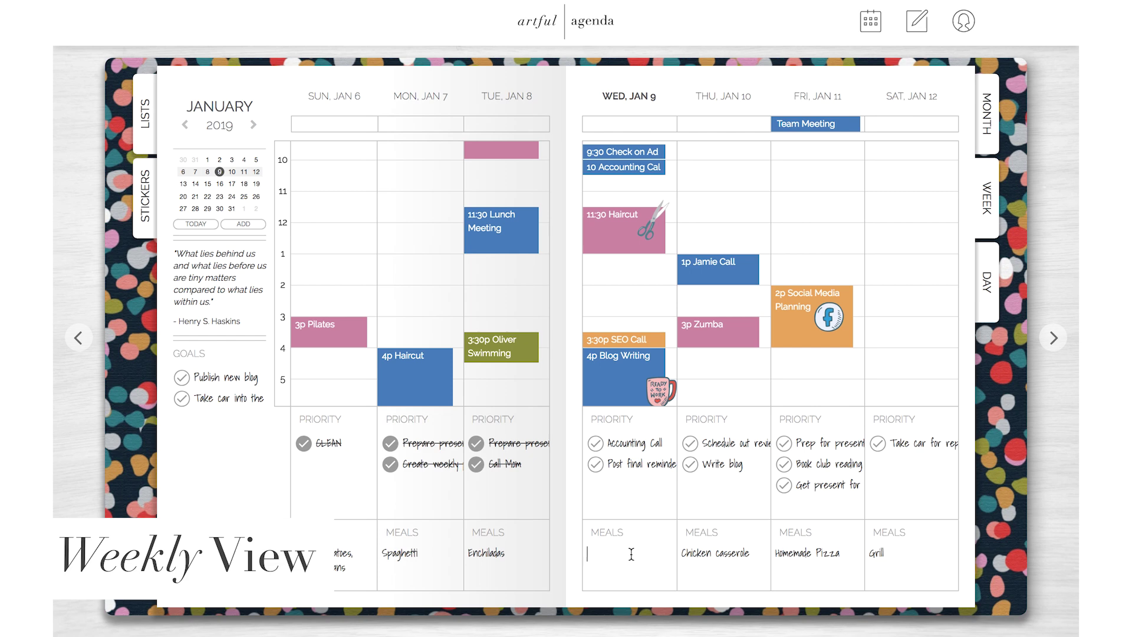
pyautogui.write('T')
# Place the clock-and-coffee-cup office sticker on Tuesday's 11:30 Lunch Meeting.
pyautogui.click(152, 220)
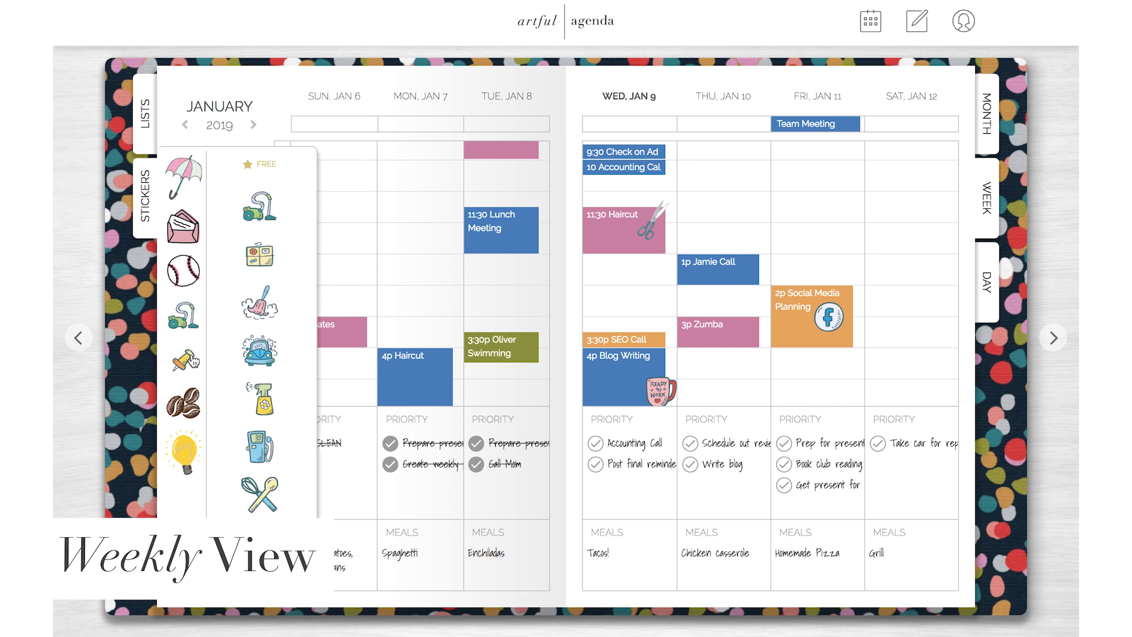
pyautogui.click(185, 361)
pyautogui.moveTo(260, 447); pyautogui.dragTo(519, 231)
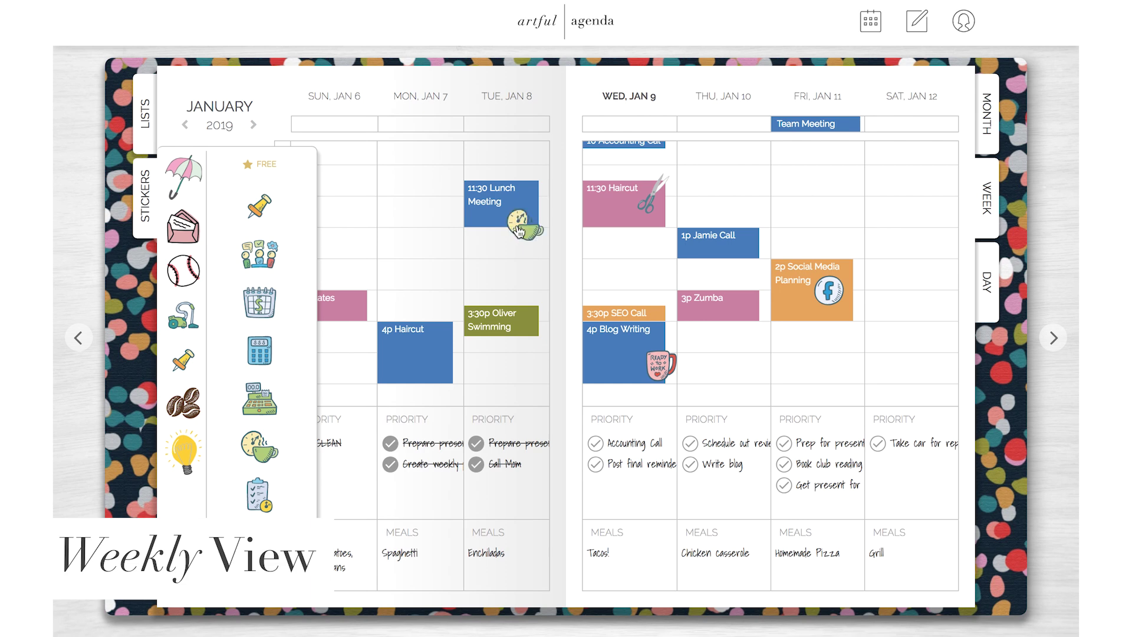
pyautogui.click(142, 213)
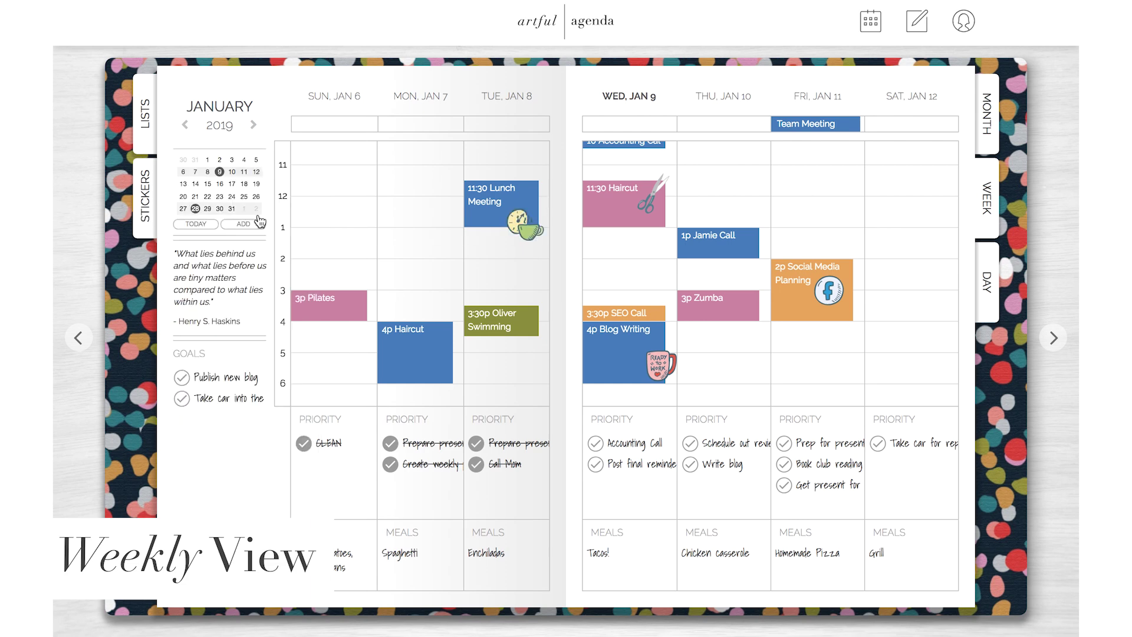
pyautogui.click(985, 292)
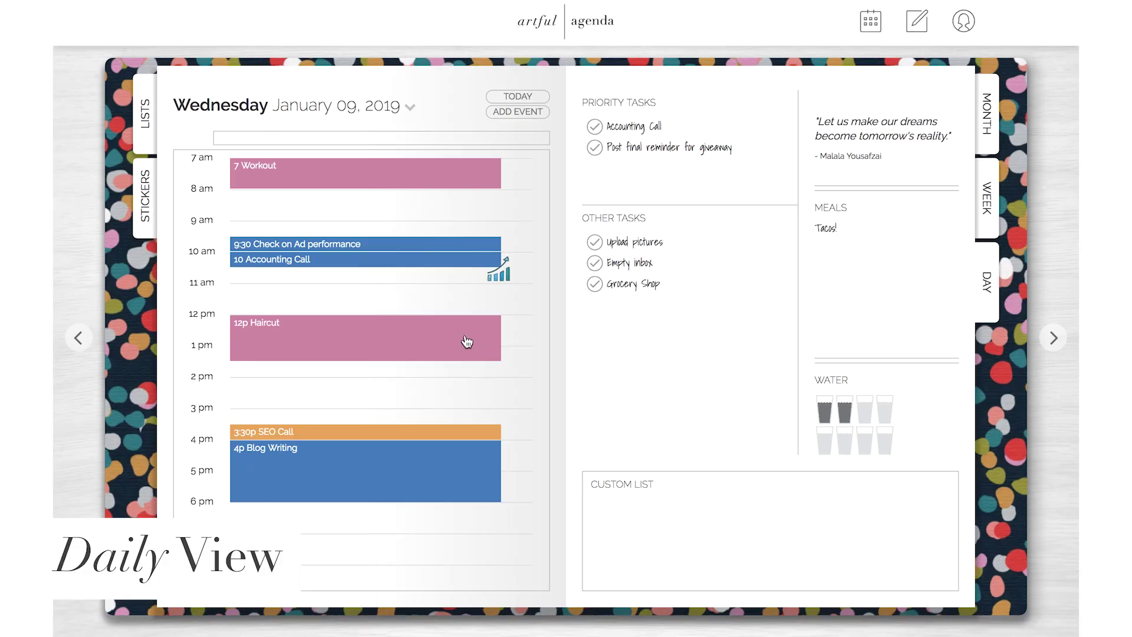
# Move Haircut to 1 pm, SEO Call to 4:30 pm, and Grocery Shop into Priority Tasks.
pyautogui.moveTo(464, 341); pyautogui.dragTo(463, 366)
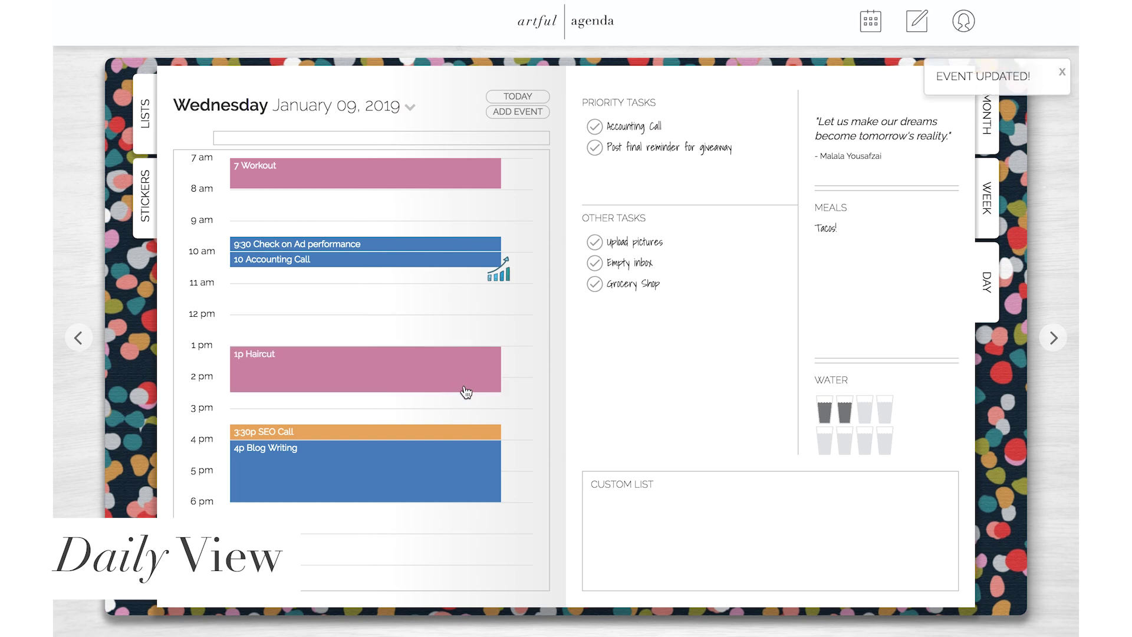
pyautogui.moveTo(474, 440); pyautogui.dragTo(521, 465)
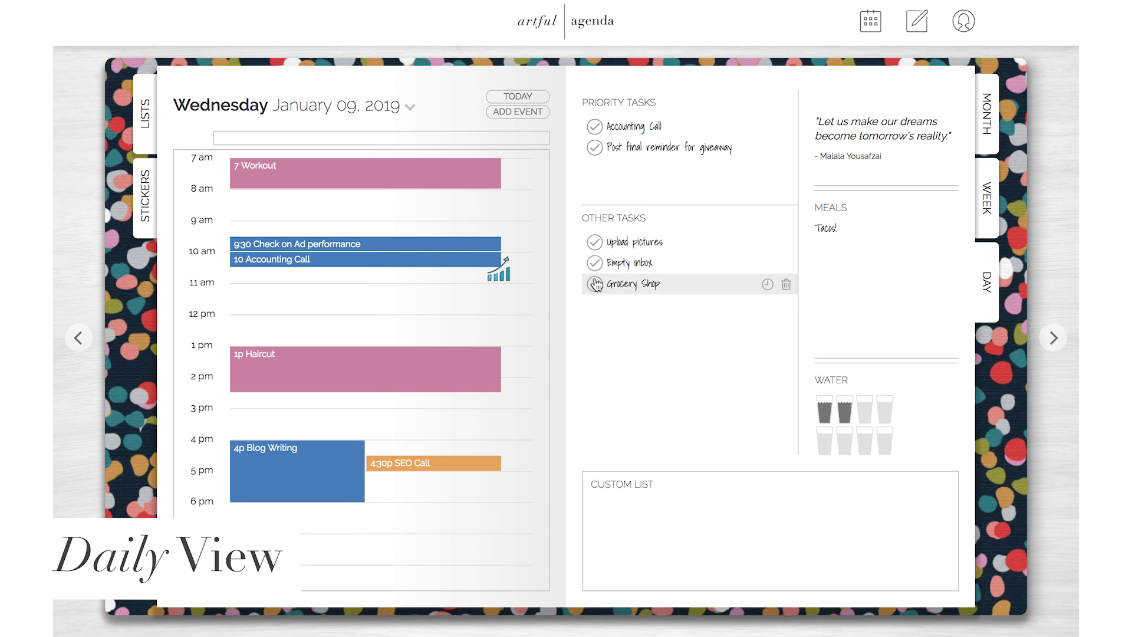
pyautogui.moveTo(596, 285); pyautogui.dragTo(588, 168)
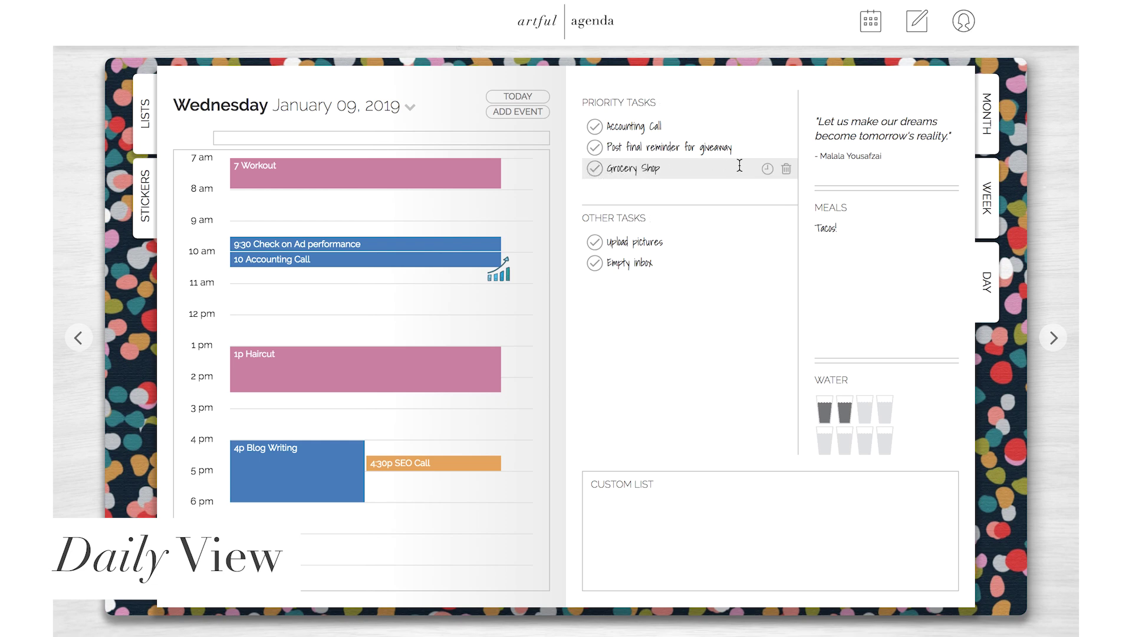
# Reschedule Grocery Shop to another date and retitle the custom list WORKOUT.
pyautogui.click(767, 169)
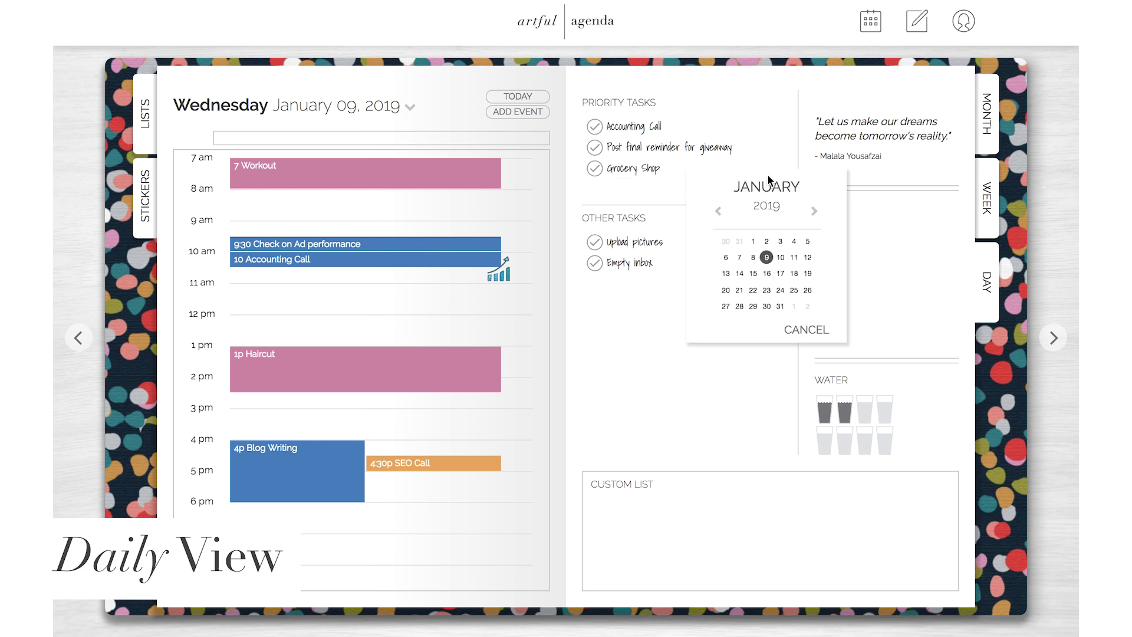
pyautogui.click(780, 257)
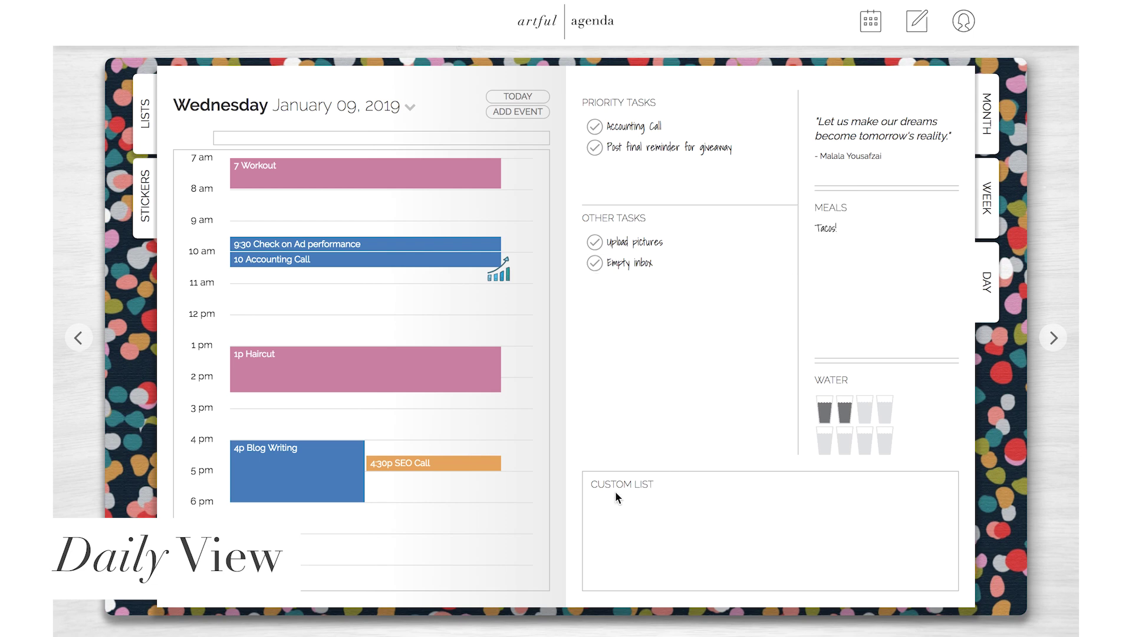
pyautogui.click(927, 488)
pyautogui.hotkey('ctrl', 'a')
pyautogui.write('WOR')
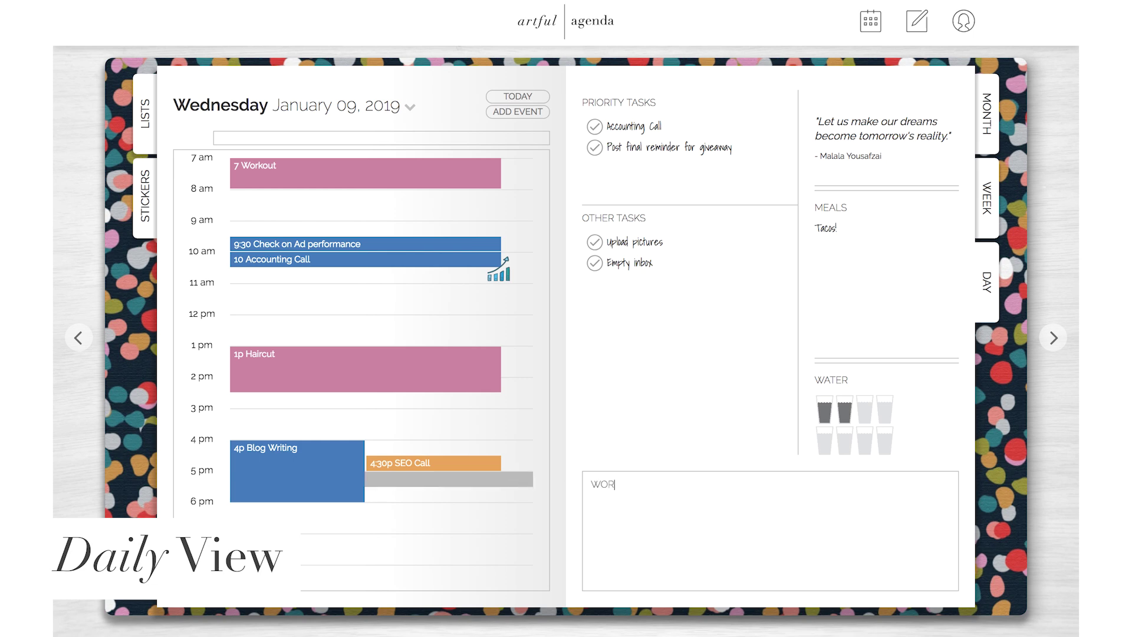
# Add 'abs' as a checklist item in the WORKOUT list and fill a third water glass.
pyautogui.click(638, 504)
pyautogui.write('abs')
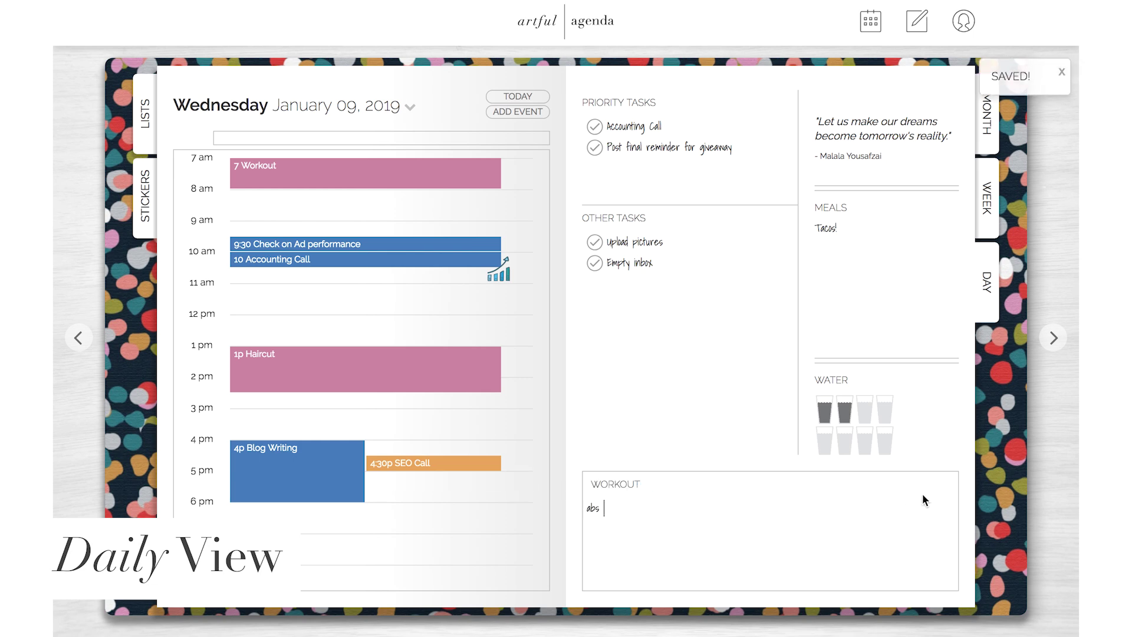
pyautogui.click(945, 486)
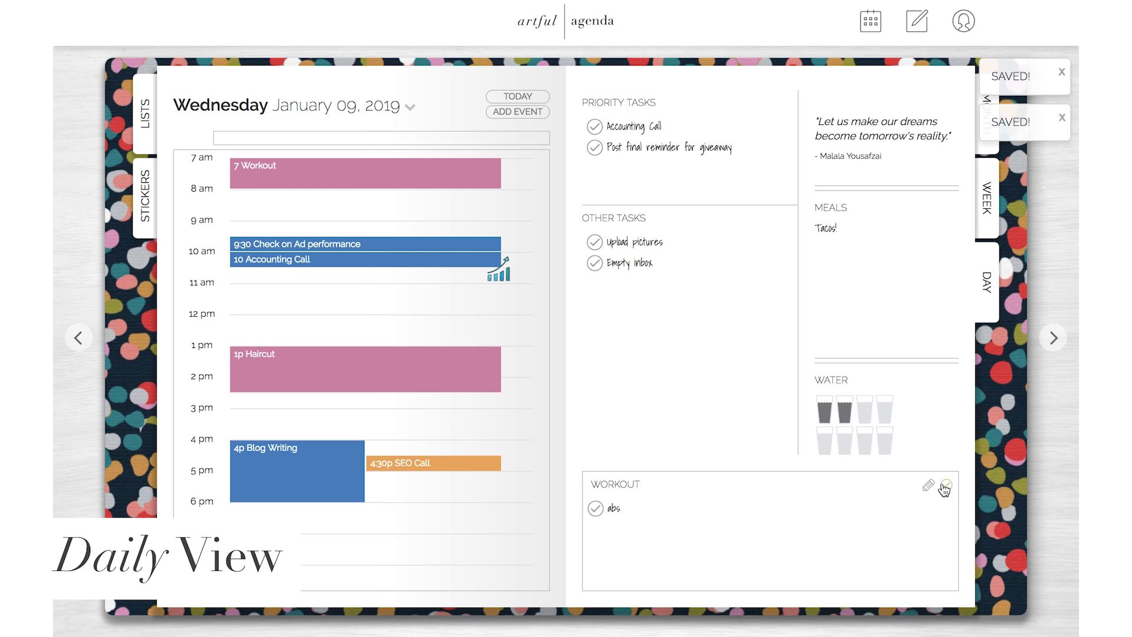
pyautogui.click(870, 412)
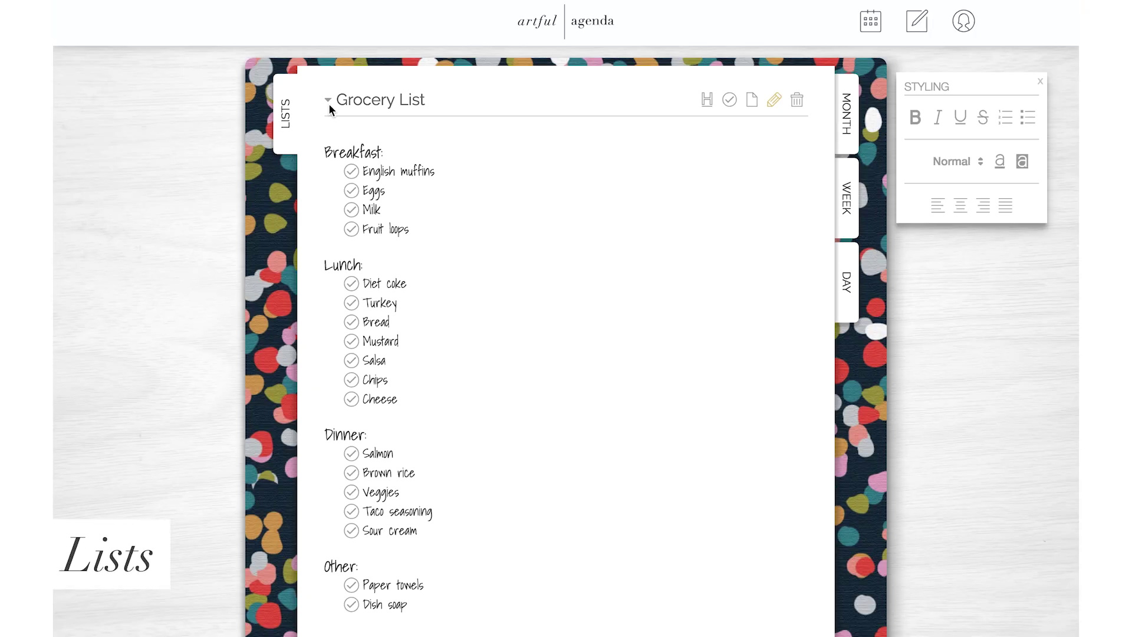
# Check the saved-lists dropdown, then create a new blank list titled My New List.
pyautogui.click(328, 102)
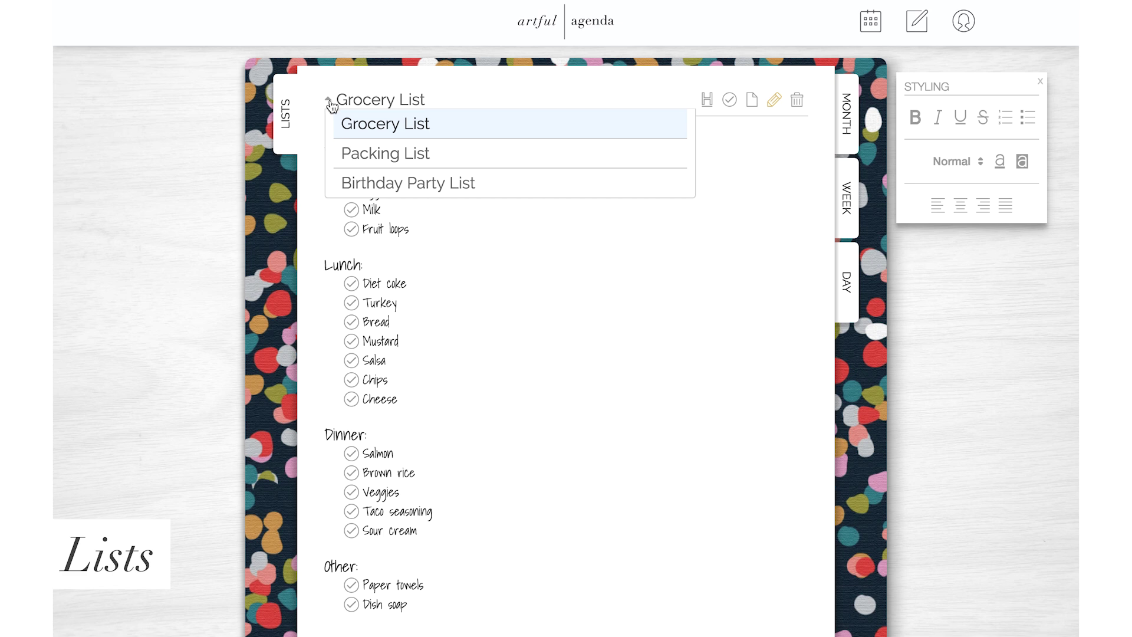
pyautogui.click(329, 99)
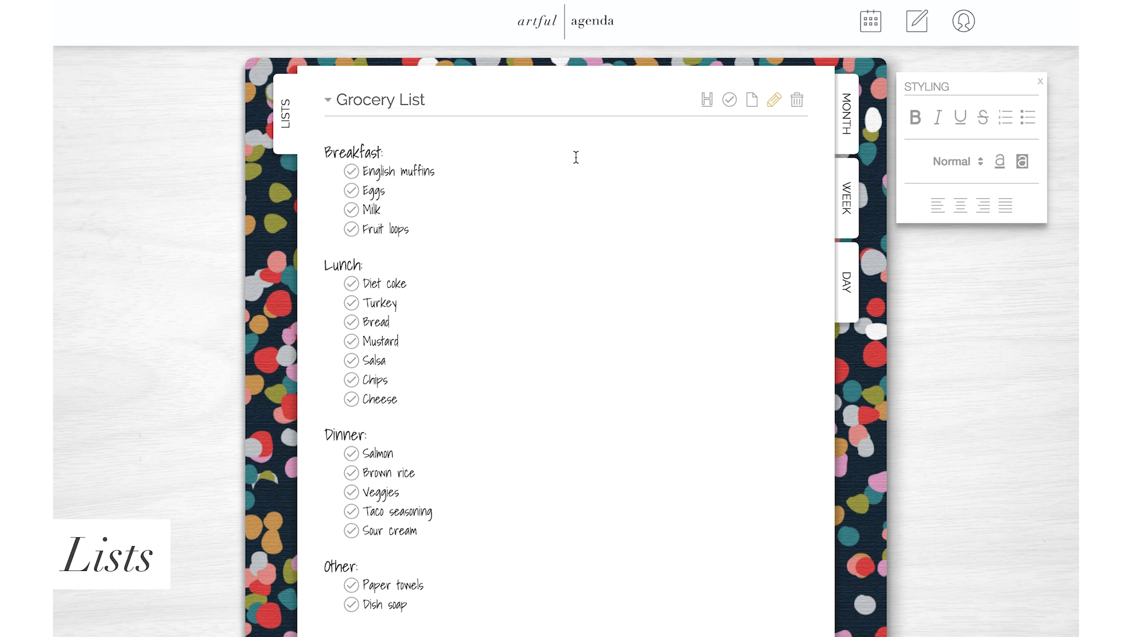
pyautogui.click(753, 104)
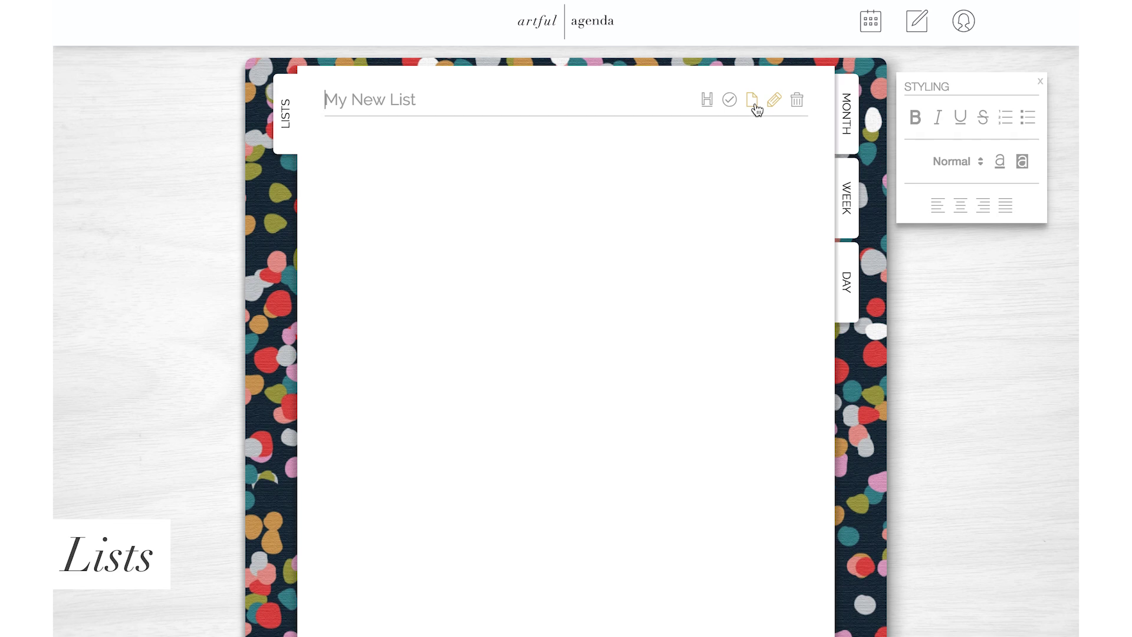
# Title the list 'Chore List' and add 'Kitchen' as a heading.
pyautogui.write('Chore List')
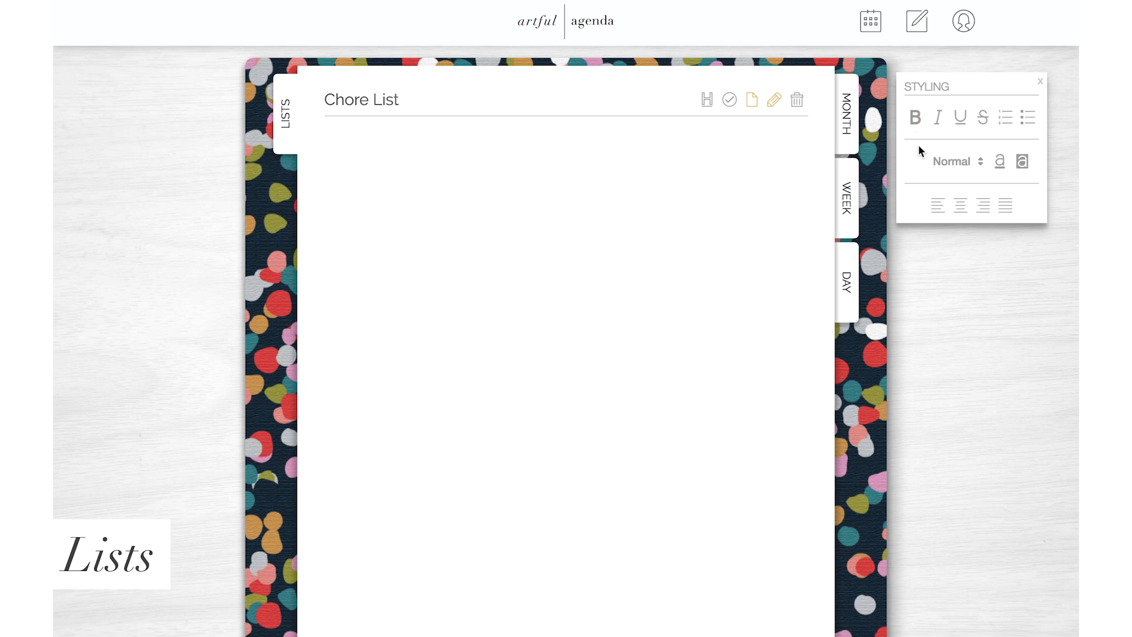
pyautogui.click(717, 151)
pyautogui.write('Kitchen')
pyautogui.click(704, 106)
# Add a 'Dishes' checklist item below Kitchen, due January 9.
pyautogui.press('Return')
pyautogui.click(730, 101)
pyautogui.write('Dishes')
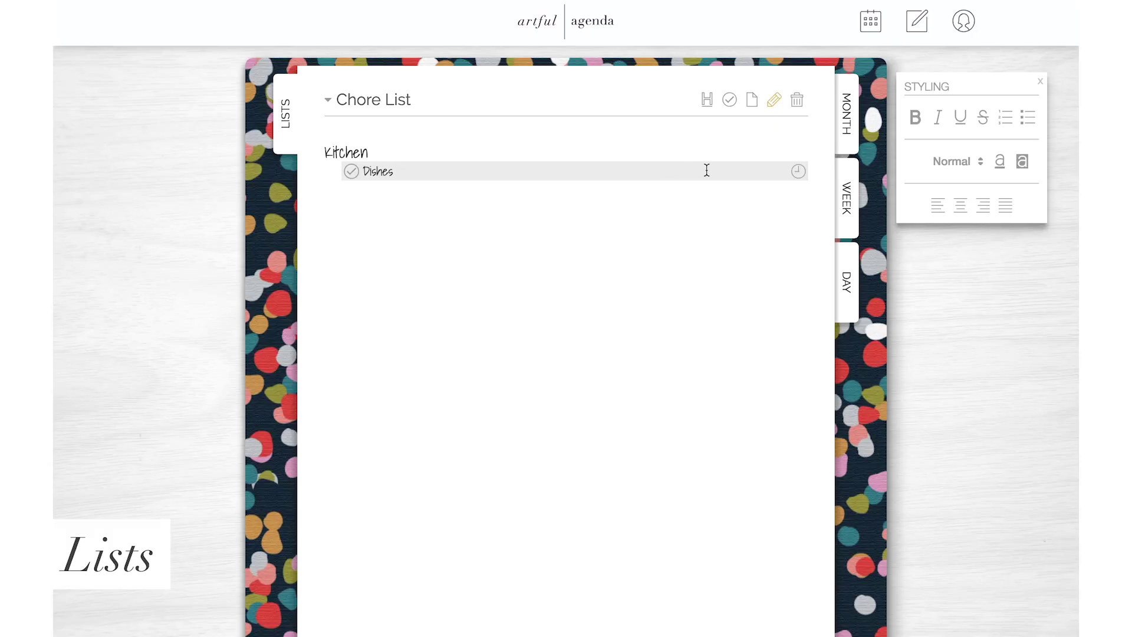
pyautogui.click(798, 171)
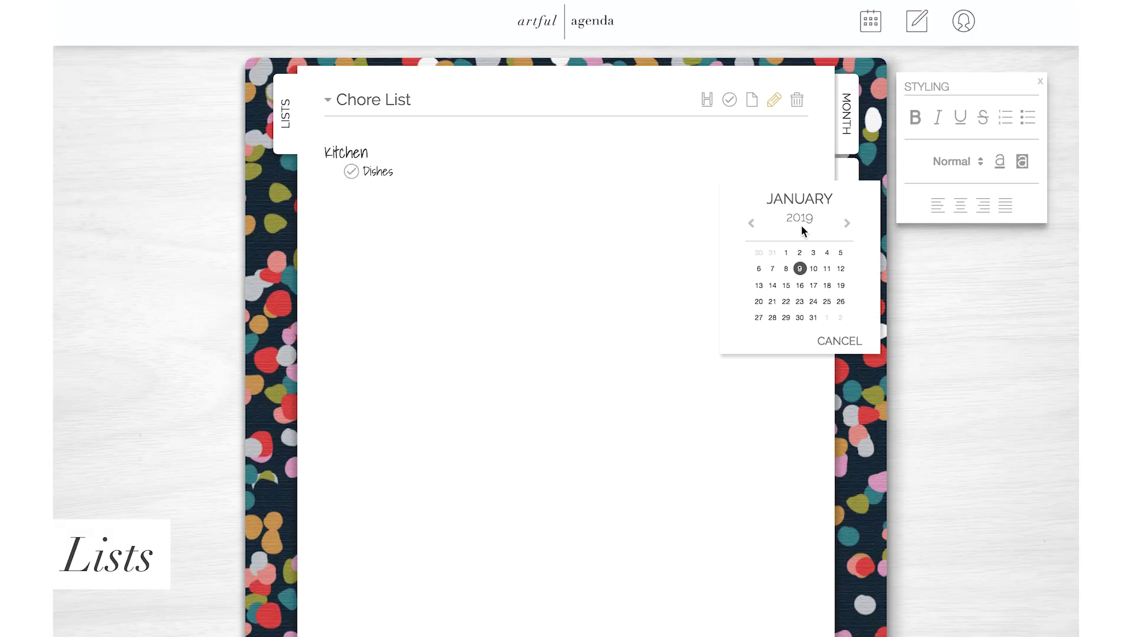
pyautogui.click(800, 269)
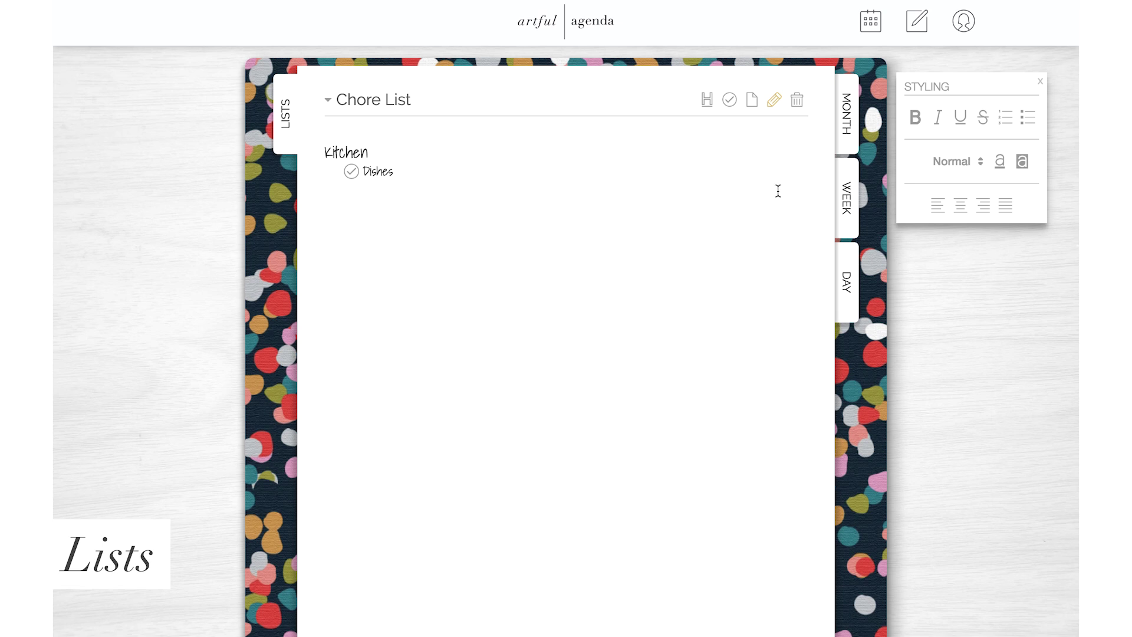